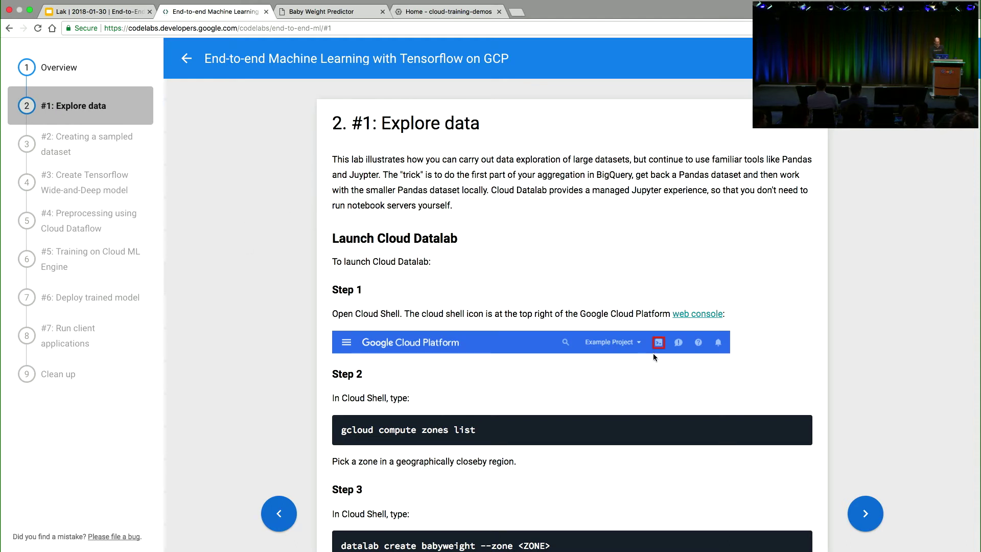
# - Start a fresh Cloud Shell session in the Google Cloud console and close the old cloud-training-demos session
pyautogui.scroll(-3, 655, 342)
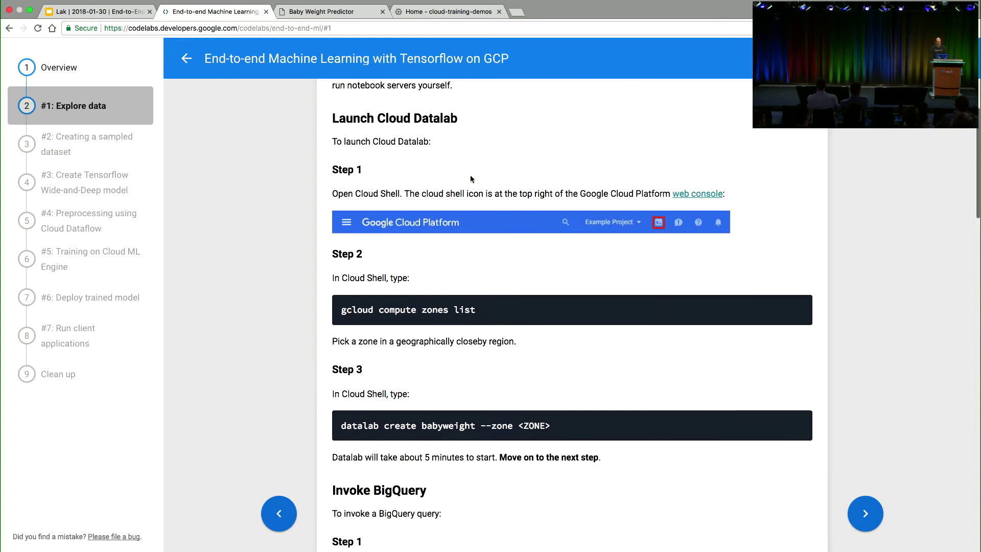
pyautogui.click(437, 15)
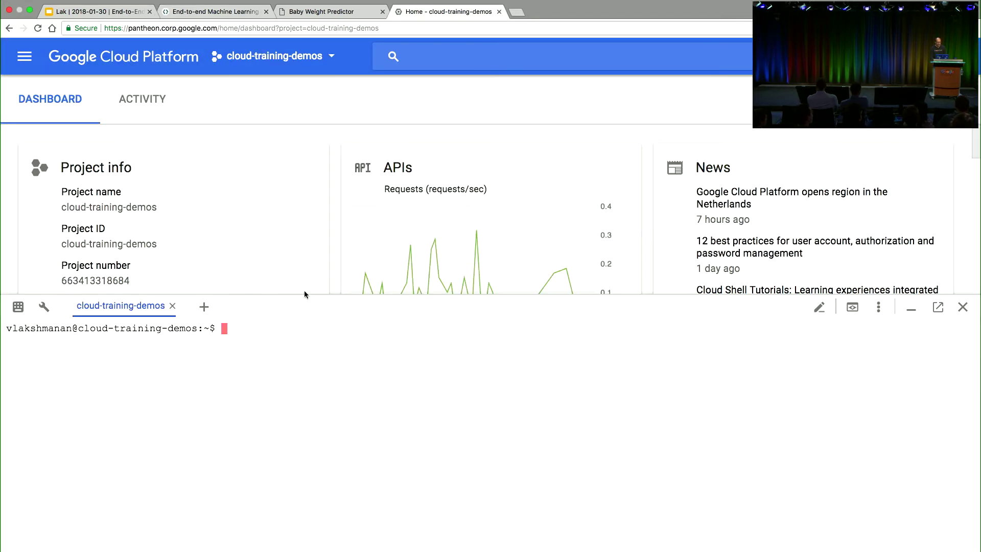
pyautogui.click(203, 305)
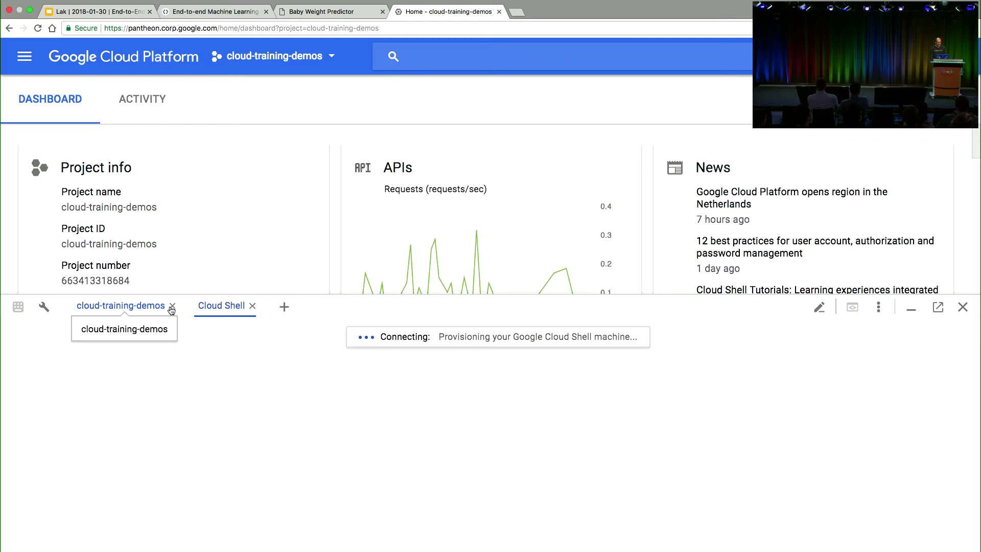
pyautogui.click(173, 305)
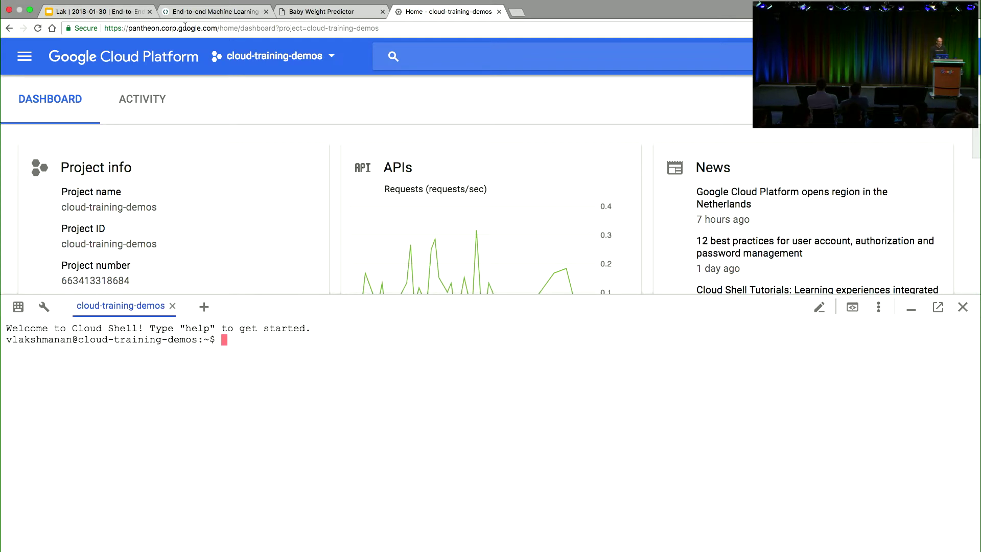
# - Copy the gcloud compute zones list command from the codelab and run it in Cloud Shell
pyautogui.moveTo(207, 4)
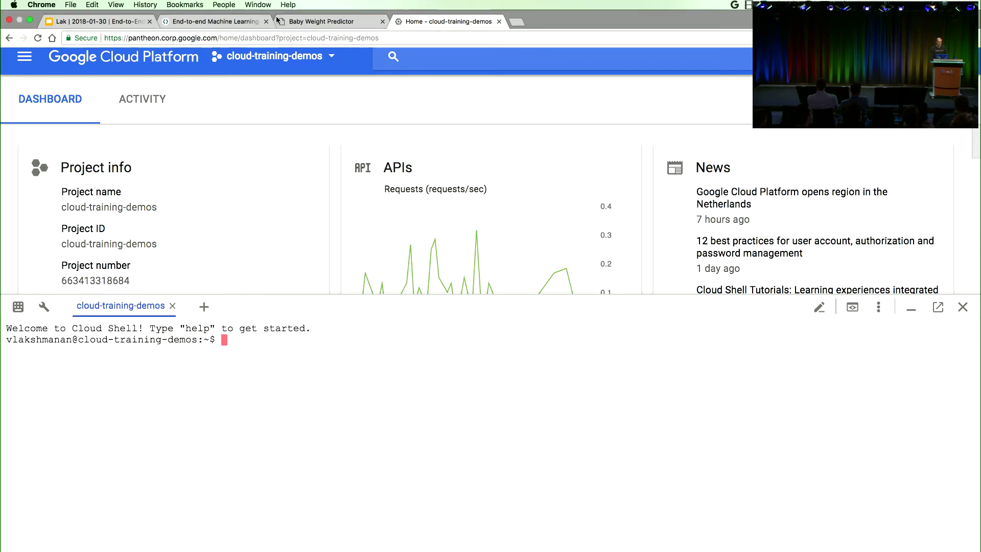
pyautogui.click(203, 23)
pyautogui.scroll(-3, 500, 254)
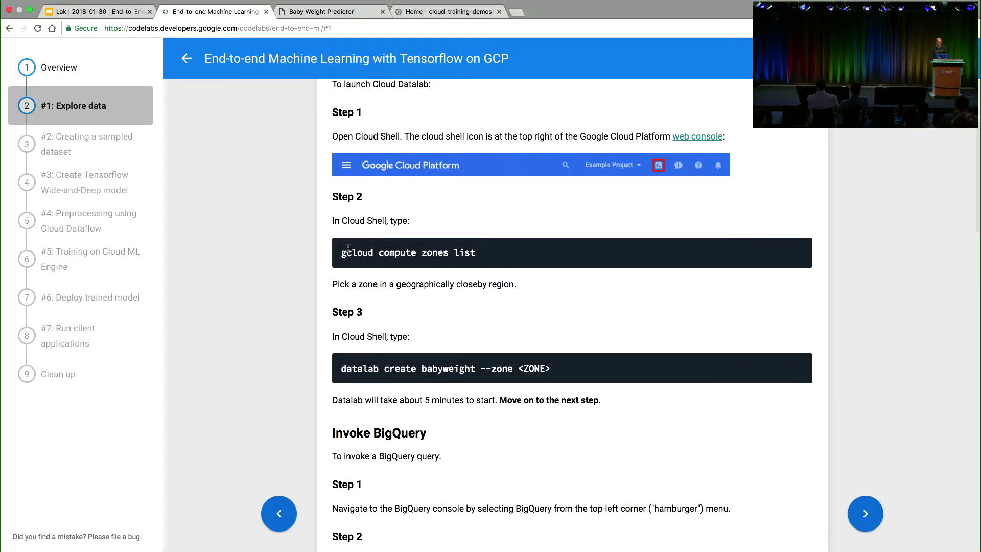
pyautogui.moveTo(341, 252); pyautogui.dragTo(491, 258)
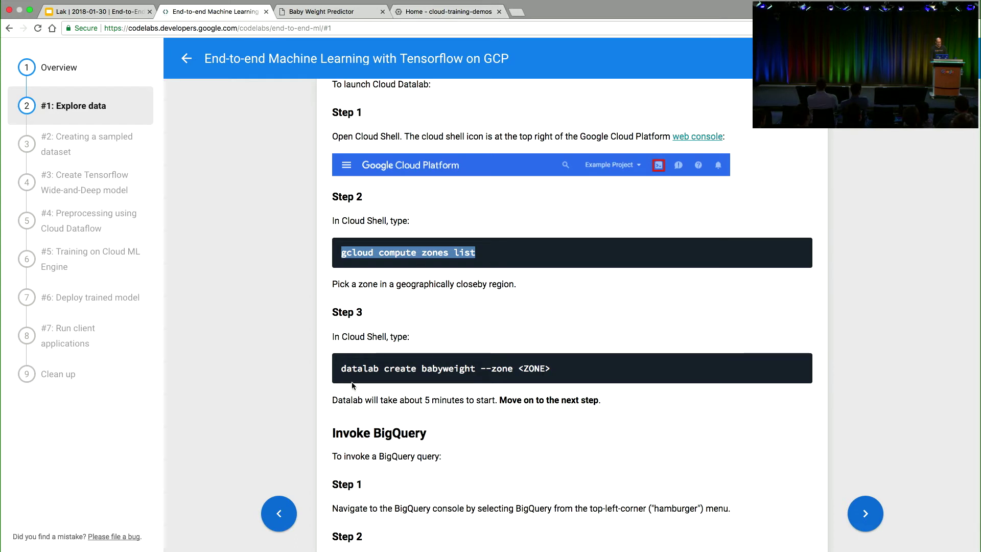
pyautogui.moveTo(342, 369); pyautogui.dragTo(477, 372)
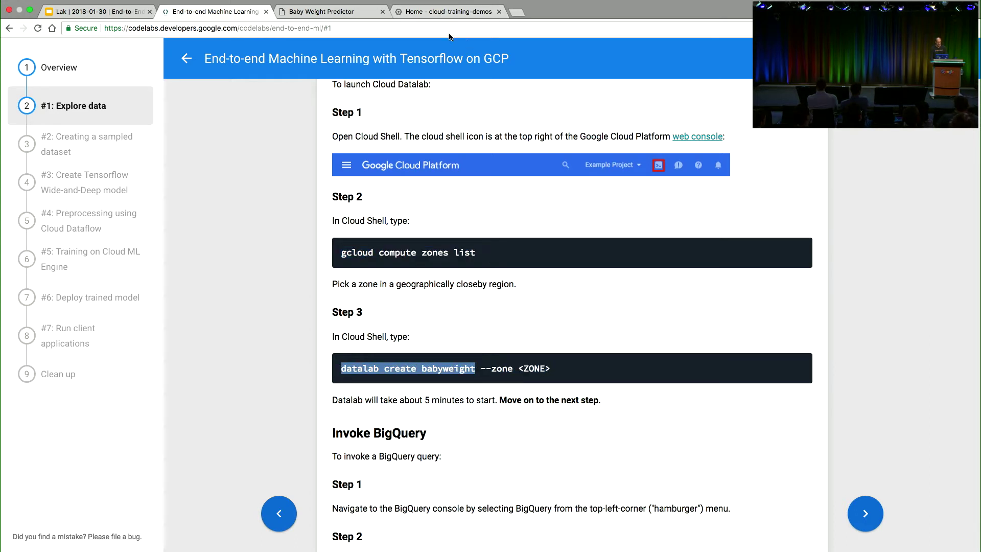
pyautogui.moveTo(341, 252); pyautogui.dragTo(485, 257)
pyautogui.press('super+c')
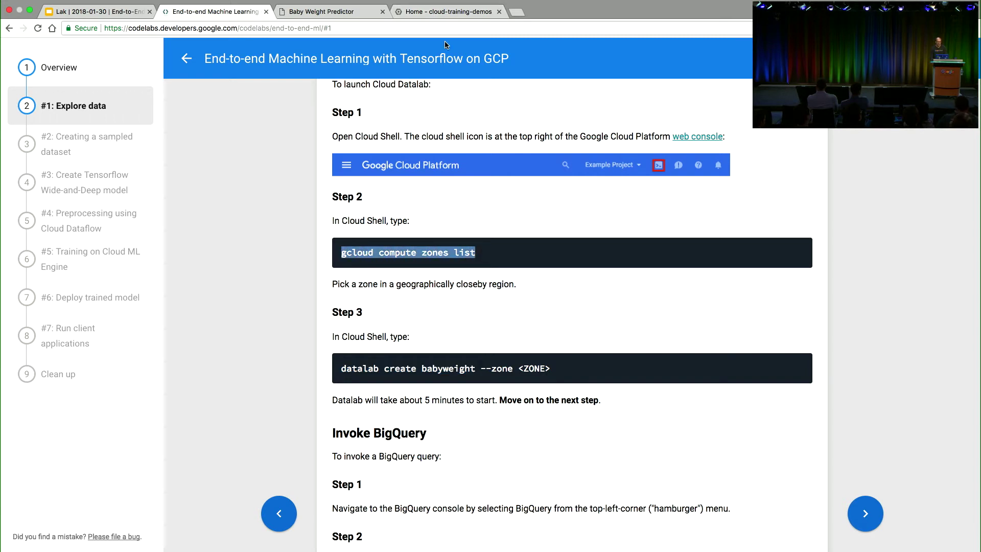
pyautogui.click(440, 10)
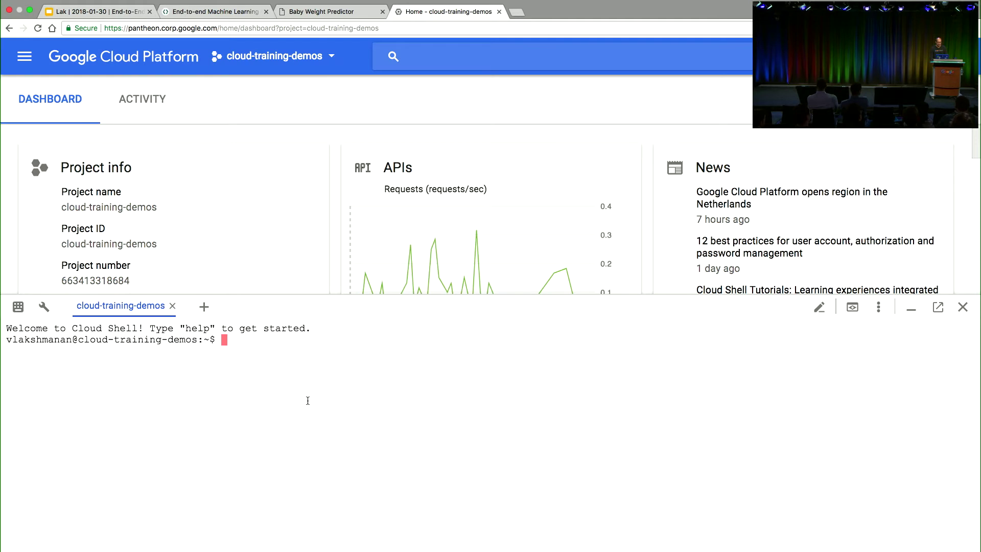
pyautogui.press('super+v')
pyautogui.press('Return')
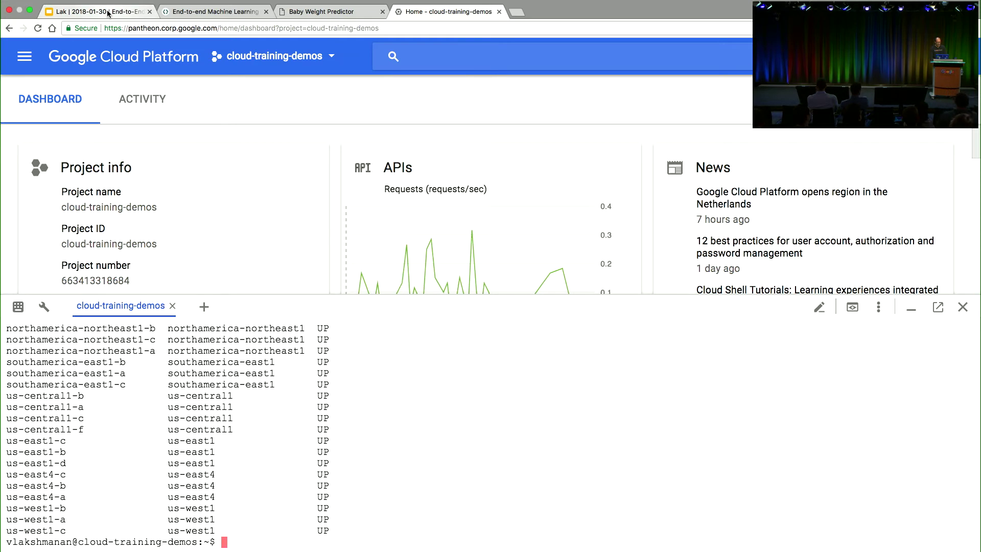
# - Enter the zone us-central1-b from the listing at the shell prompt and put datalab create in front of it
pyautogui.scroll(1, 111, 403)
pyautogui.scroll(-1, 112, 404)
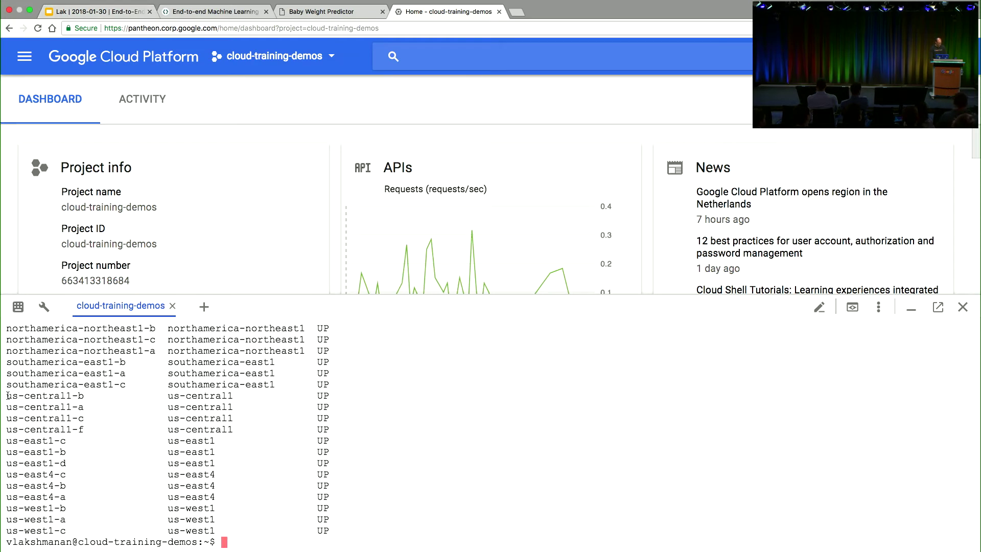
pyautogui.moveTo(7, 396); pyautogui.dragTo(85, 395)
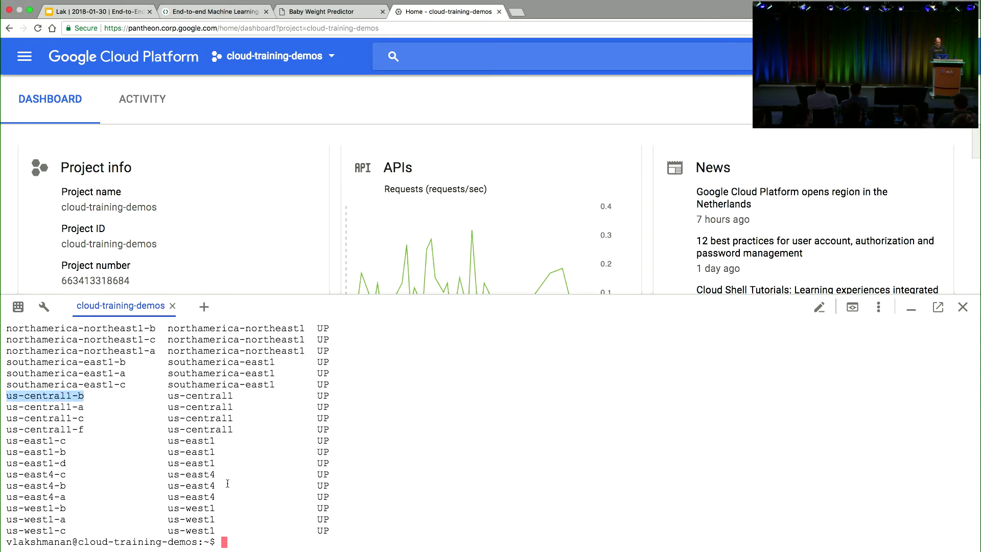
pyautogui.write('us-central1-b')
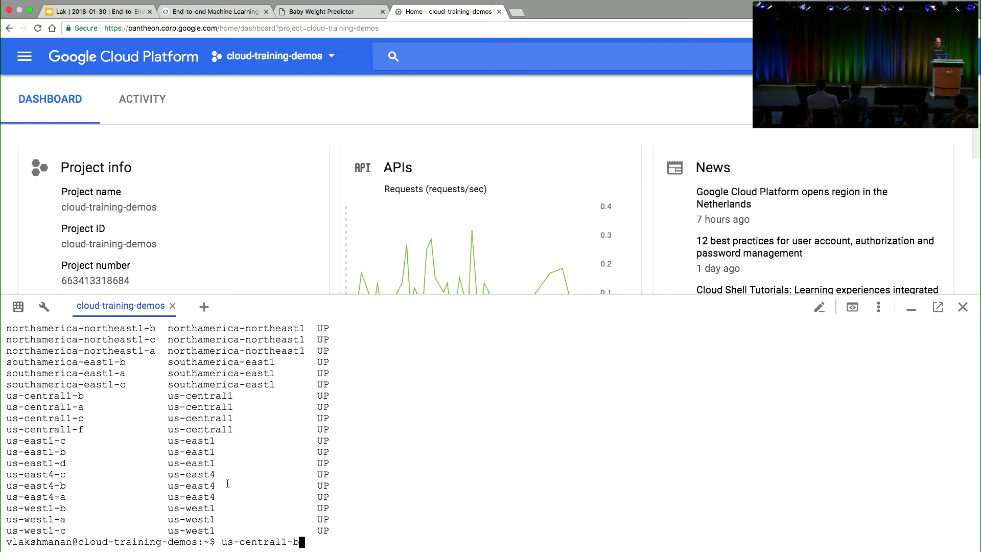
pyautogui.press('Left')
pyautogui.press('Left')
pyautogui.press('Left')
pyautogui.press('Left')
pyautogui.press('Left')
pyautogui.press('Left')
pyautogui.press('Left')
pyautogui.press('Left')
pyautogui.press('Left')
pyautogui.press('Left')
pyautogui.press('Left')
pyautogui.press('Left')
pyautogui.press('Left')
pyautogui.write('datalab create')
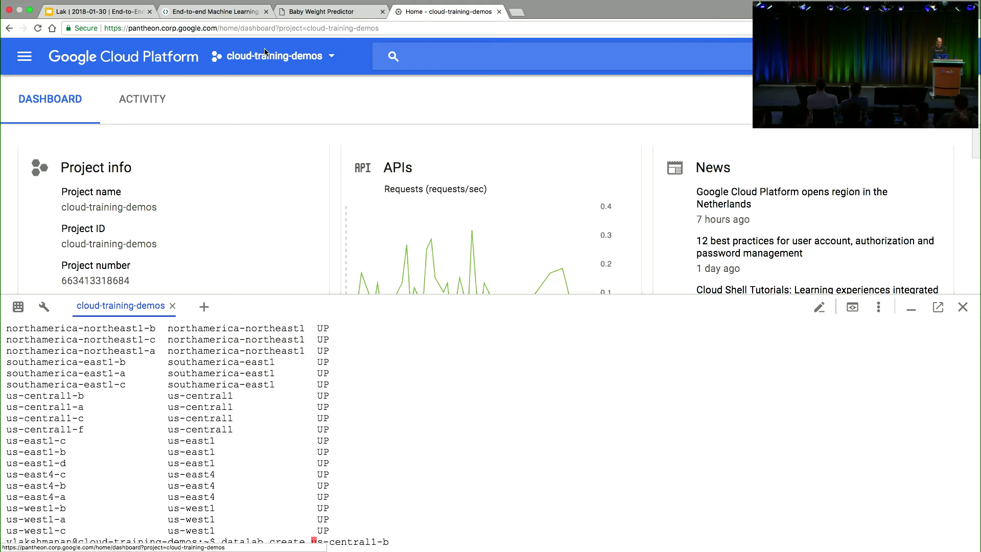
# - Check the codelab's Datalab command, then complete and run datalab create babyweight --zone us-central1-b
pyautogui.click(287, 9)
pyautogui.click(213, 13)
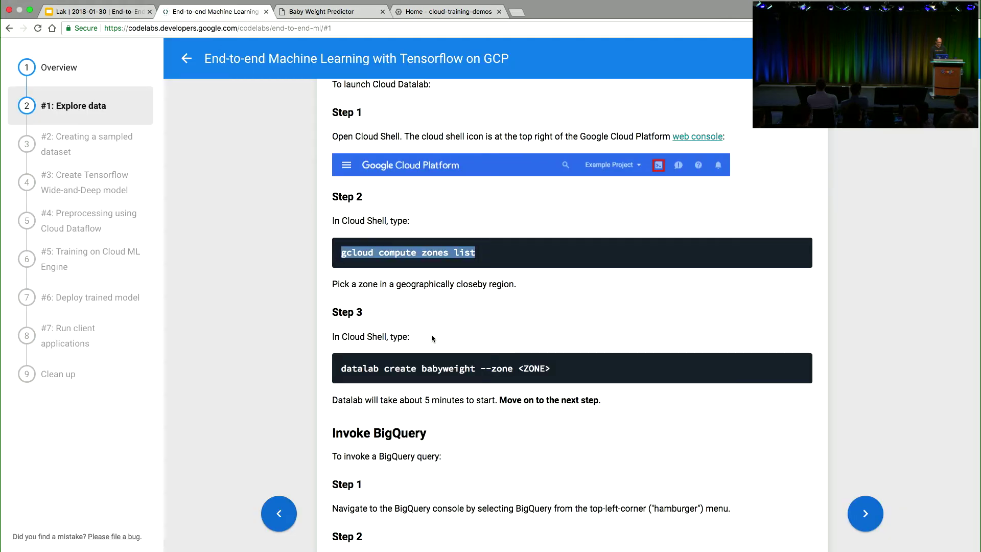
pyautogui.click(418, 23)
pyautogui.write('b')
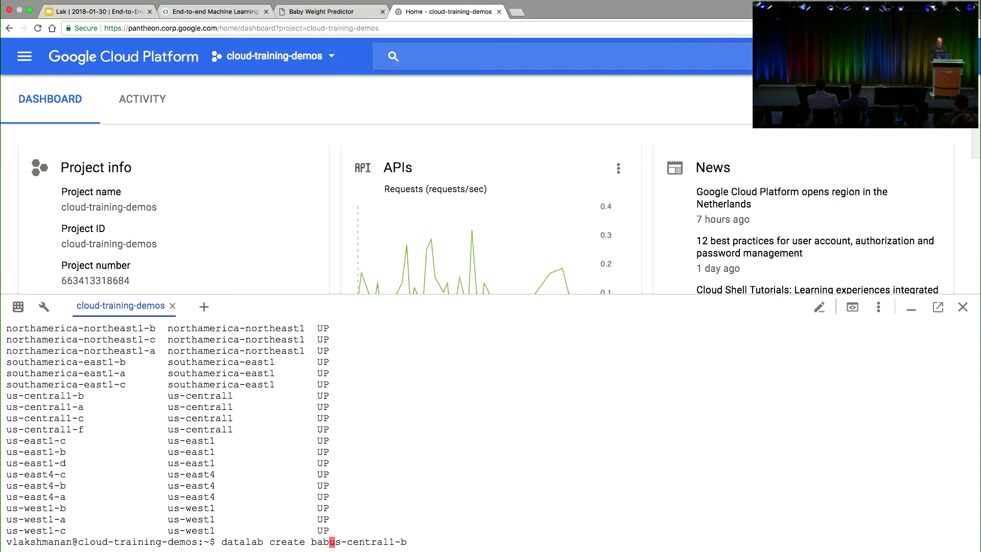
pyautogui.write('abyweight --zone')
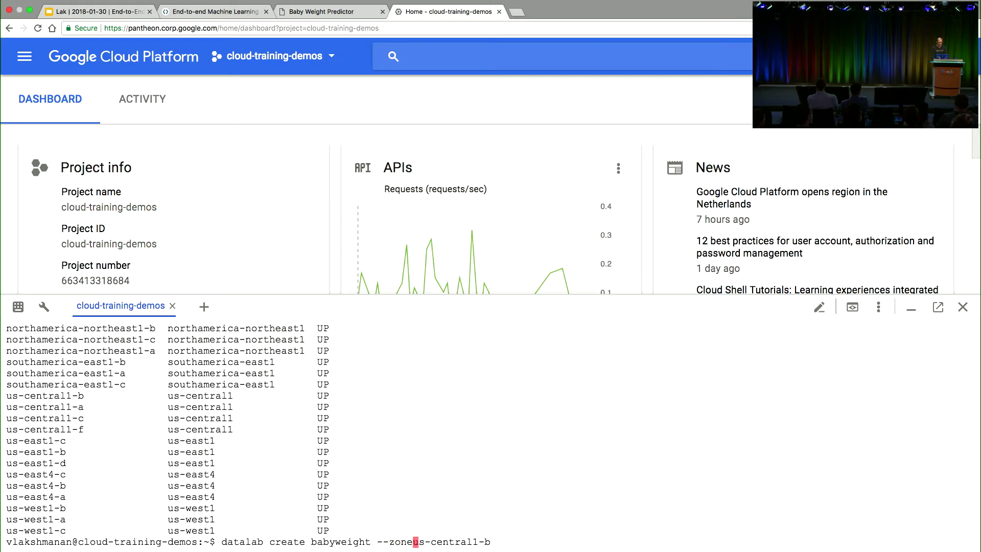
pyautogui.press('Return')
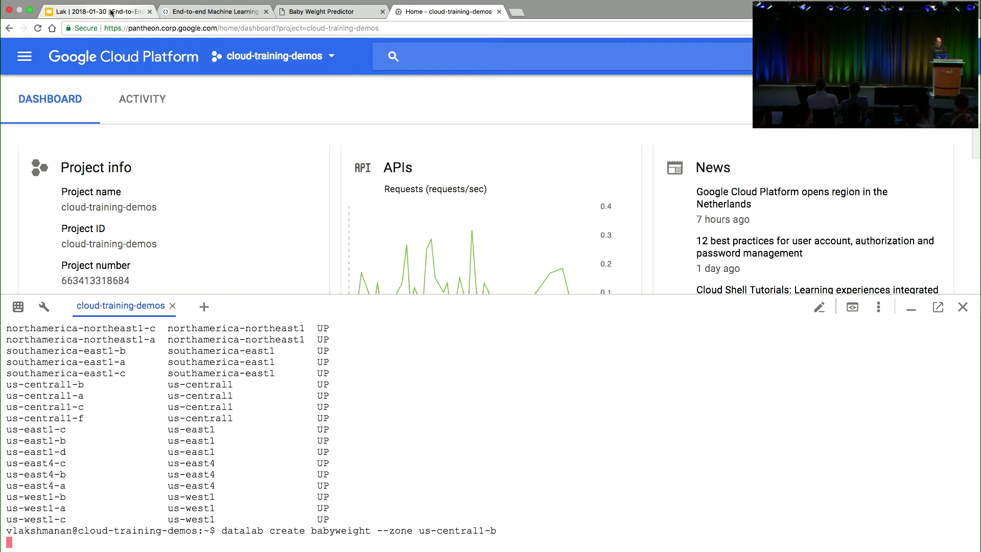
# - Consult the codelab's Invoke BigQuery section and open the BigQuery console in a new browser tab
pyautogui.click(314, 12)
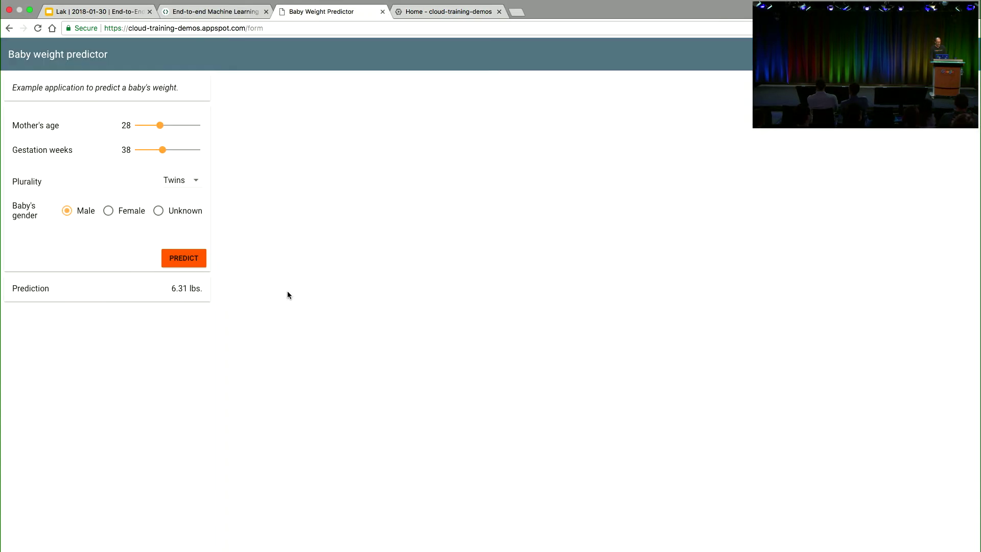
pyautogui.click(193, 12)
pyautogui.scroll(-5, 344, 339)
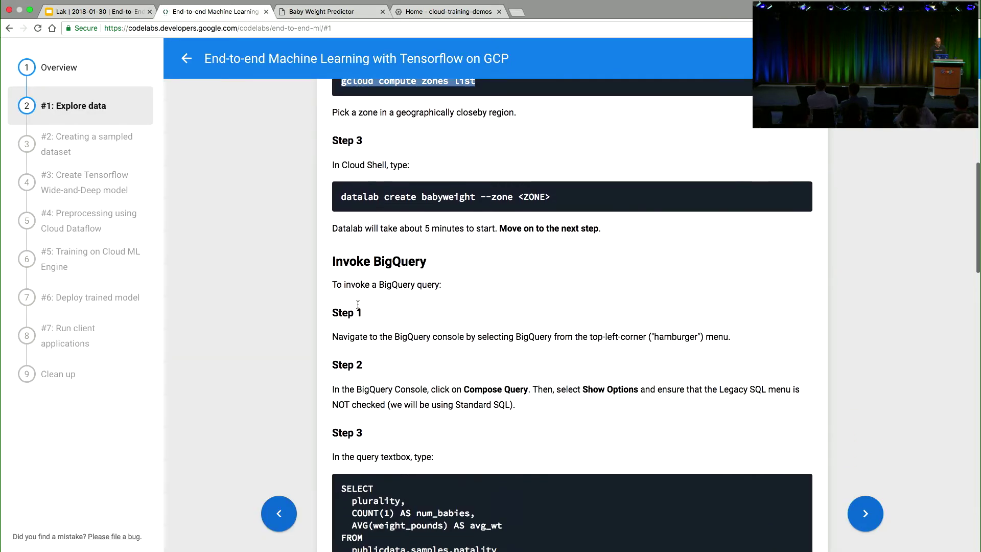
pyautogui.scroll(-4, 344, 339)
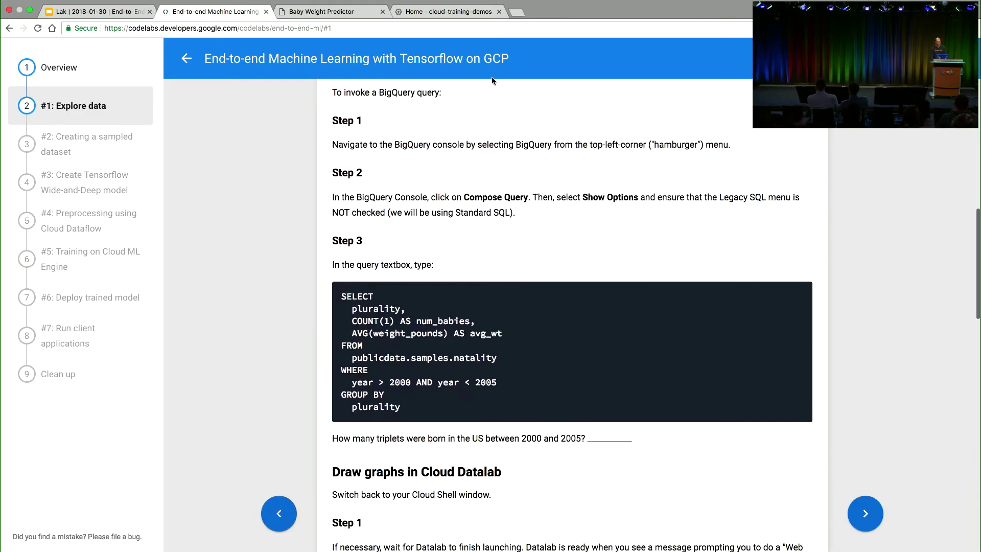
pyautogui.click(515, 12)
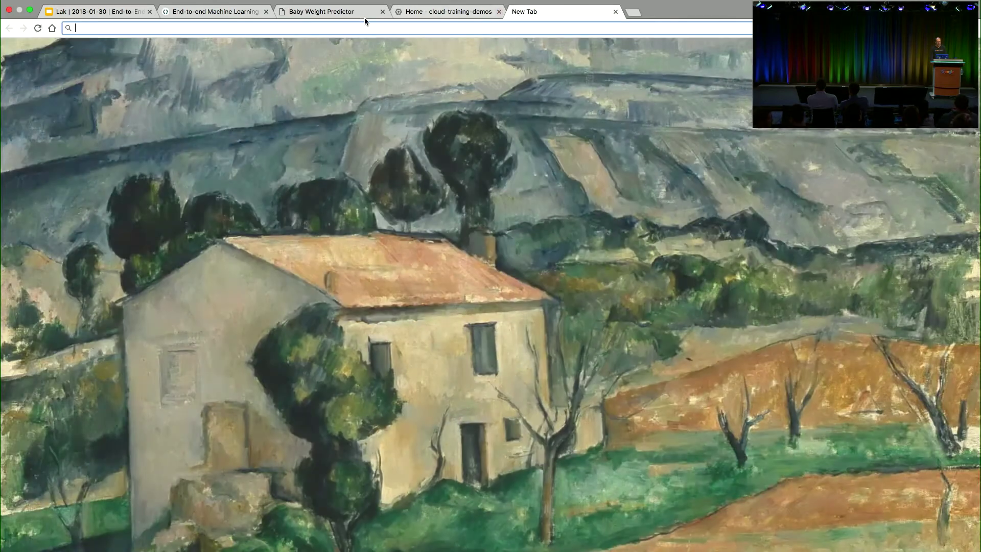
pyautogui.click(437, 11)
pyautogui.click(25, 56)
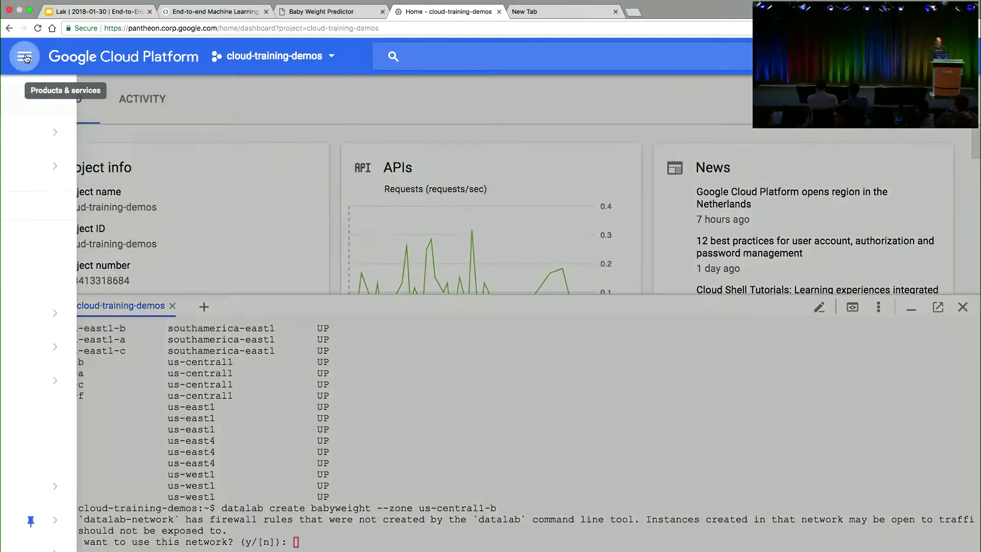
pyautogui.scroll(-1, 55, 476)
pyautogui.hotkey('ctrl', 'Tab')
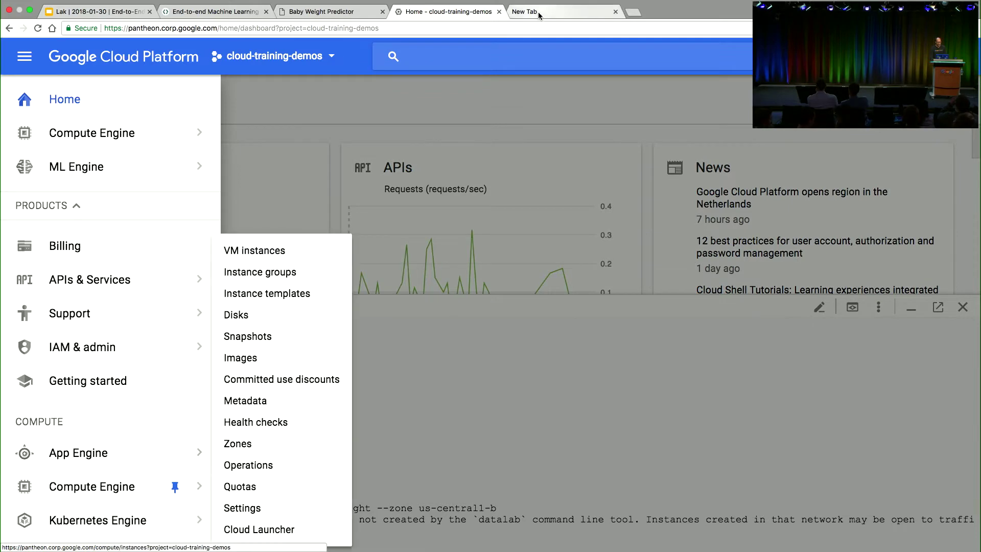
pyautogui.write('bi')
pyautogui.press('Return')
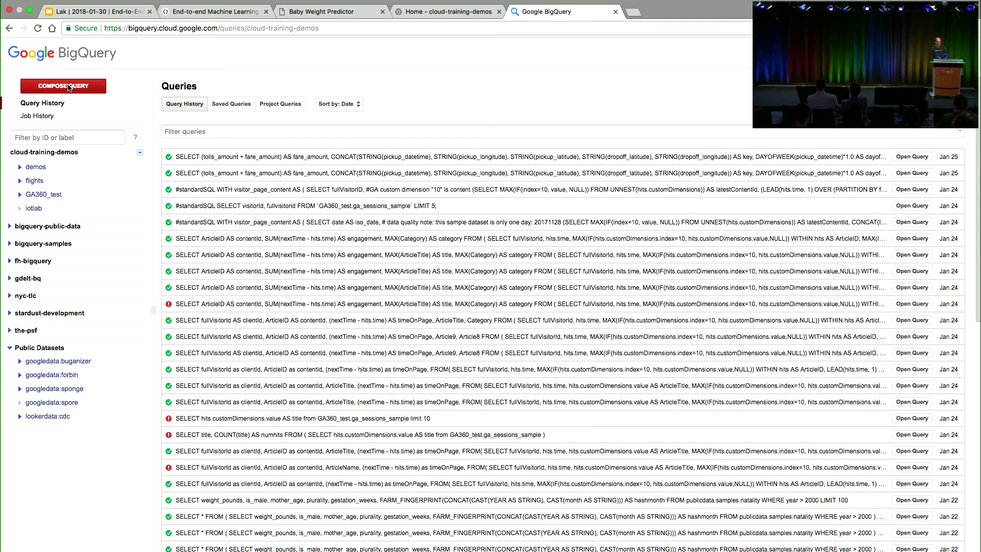
# - Compose a new query and turn off Use Legacy SQL in its options
pyautogui.click(70, 85)
pyautogui.click(407, 204)
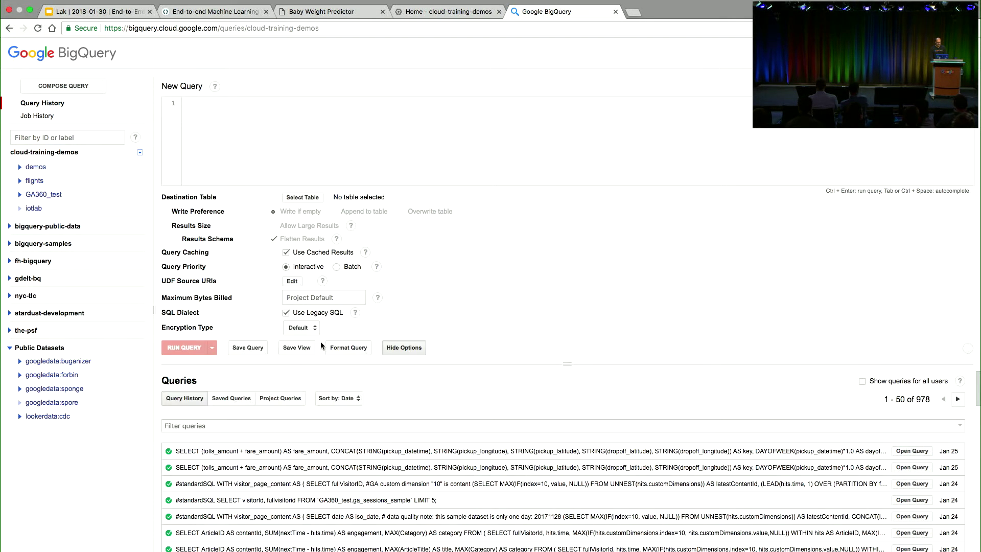
pyautogui.click(287, 313)
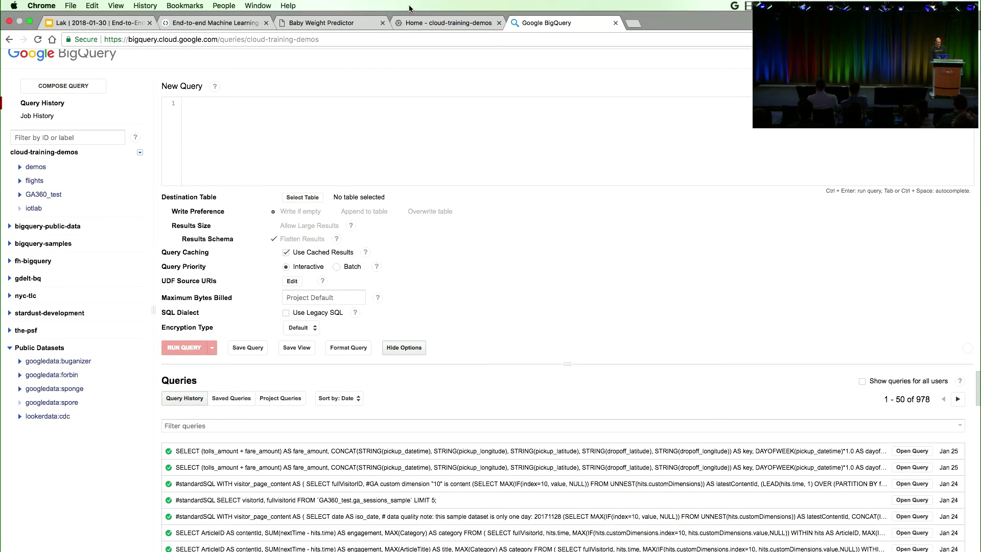
# - Copy the codelab's natality query grouped by plurality into the new BigQuery query
pyautogui.click(214, 22)
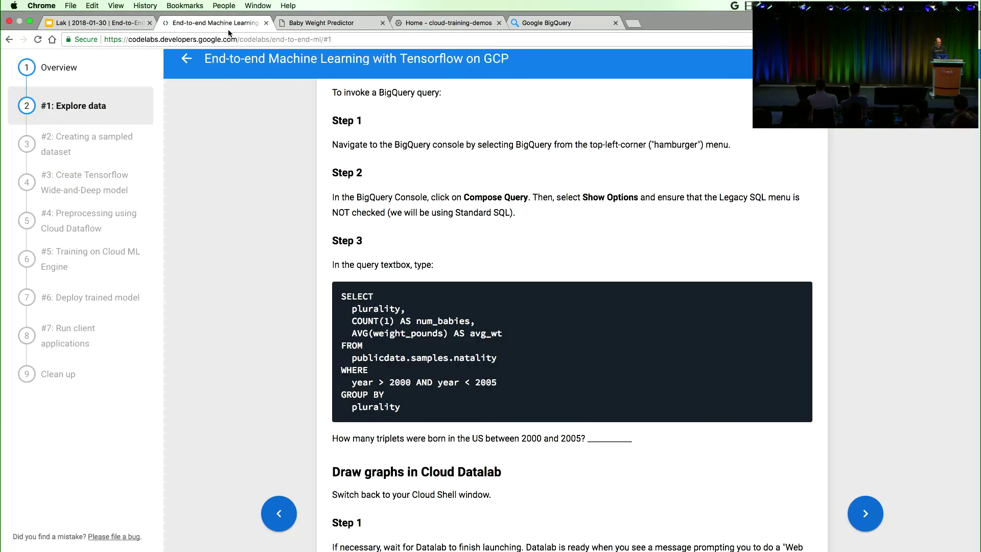
pyautogui.moveTo(342, 296); pyautogui.dragTo(427, 419)
pyautogui.hotkey('ctrl', 'c')
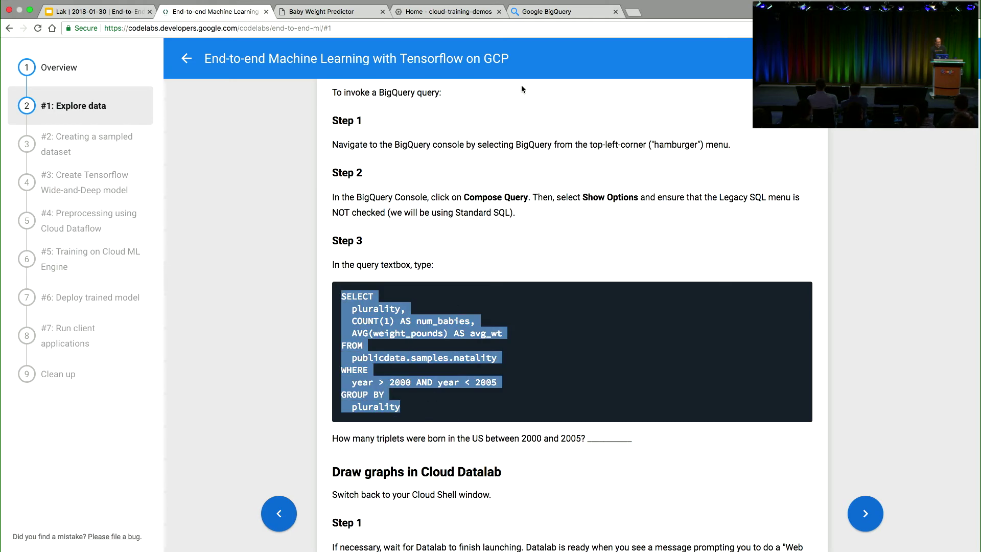
pyautogui.click(542, 12)
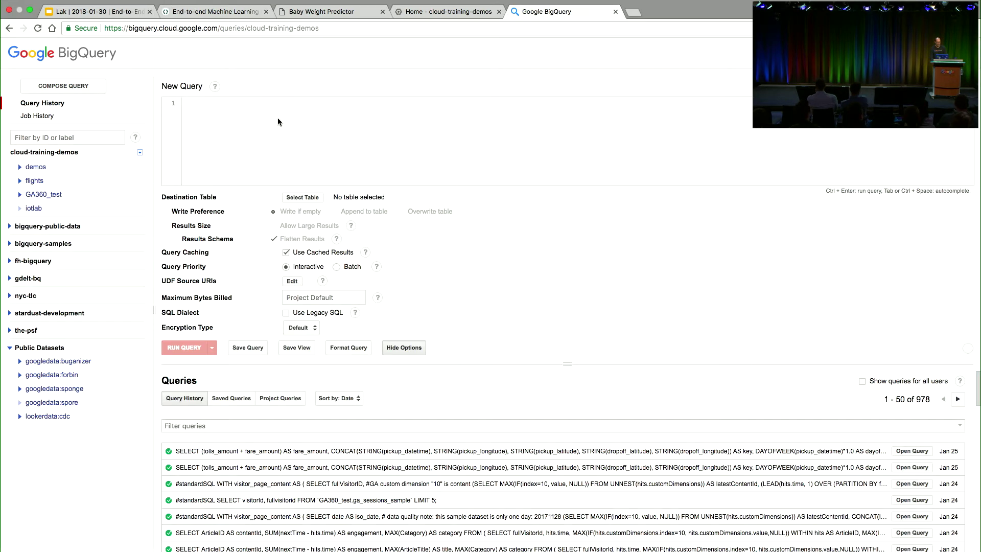
pyautogui.hotkey('ctrl', 'v')
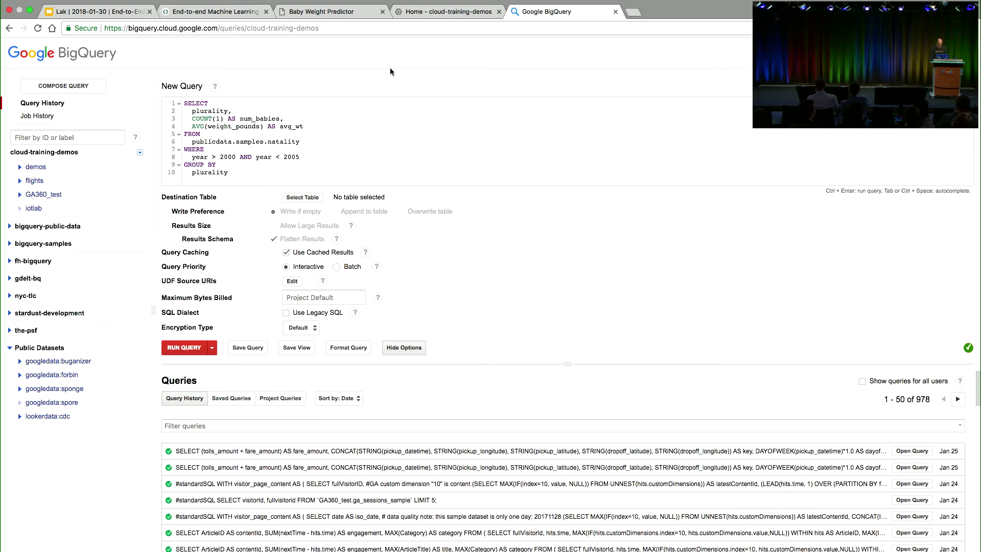
# - Hide the query options and run the natality query
pyautogui.press('super+equal')
pyautogui.press('super+equal')
pyautogui.press('super+equal')
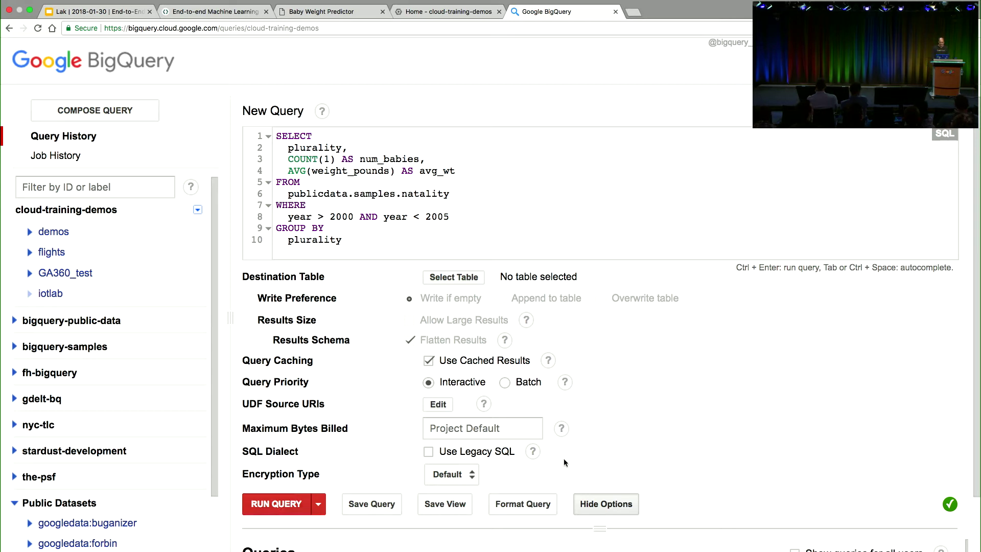
pyautogui.click(585, 504)
pyautogui.click(276, 303)
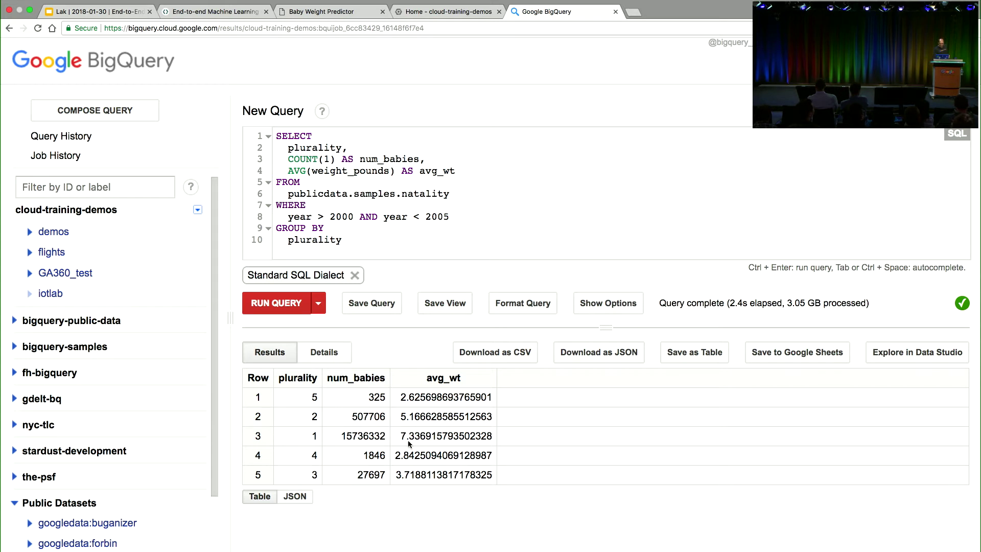
# - Highlight the num_babies value for plurality 1 in the query results
pyautogui.moveTo(342, 435); pyautogui.dragTo(378, 437)
pyautogui.click(382, 437)
pyautogui.moveTo(341, 437); pyautogui.dragTo(395, 441)
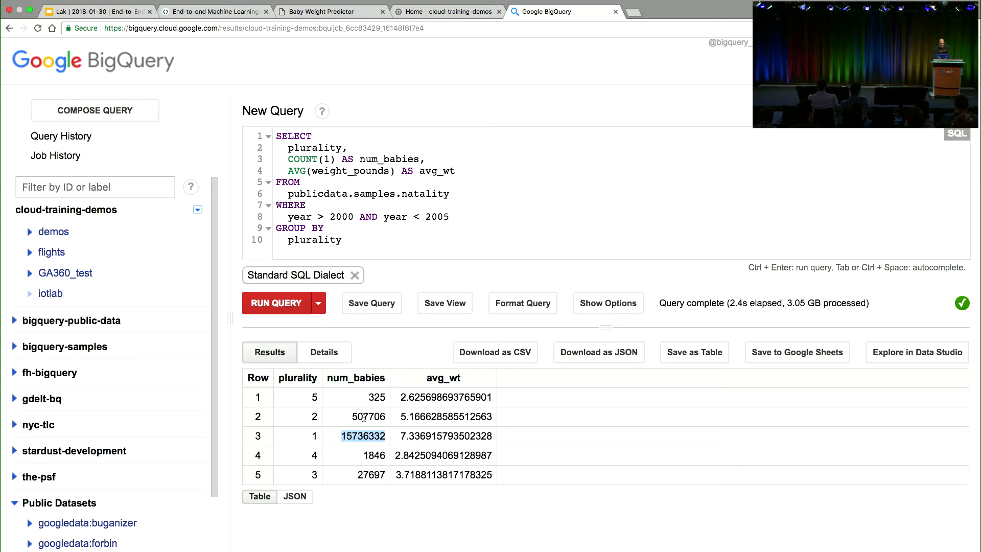
# - Highlight the num_babies values for pluralities 2, 3, 4 and 5 in the query results
pyautogui.moveTo(353, 416); pyautogui.dragTo(371, 417)
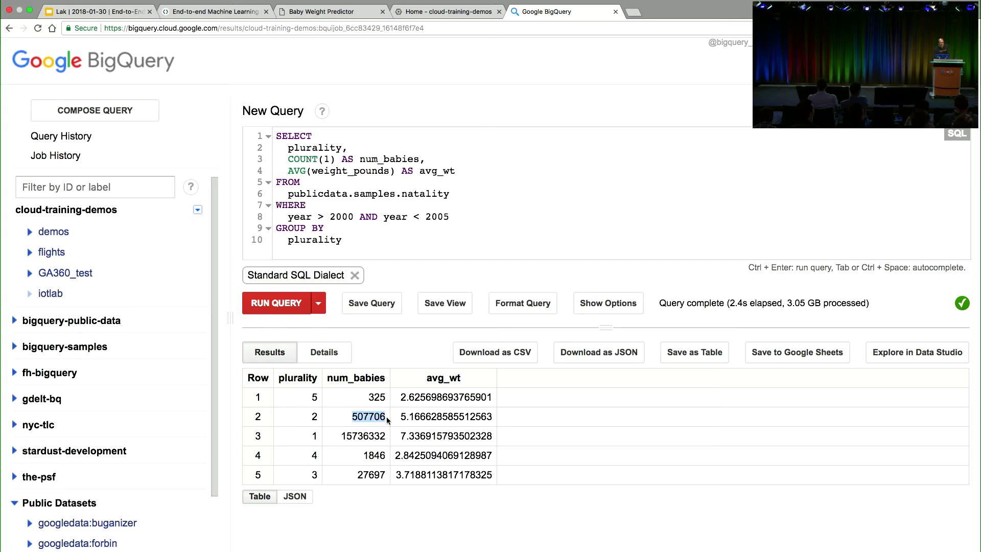
pyautogui.moveTo(356, 480); pyautogui.dragTo(387, 479)
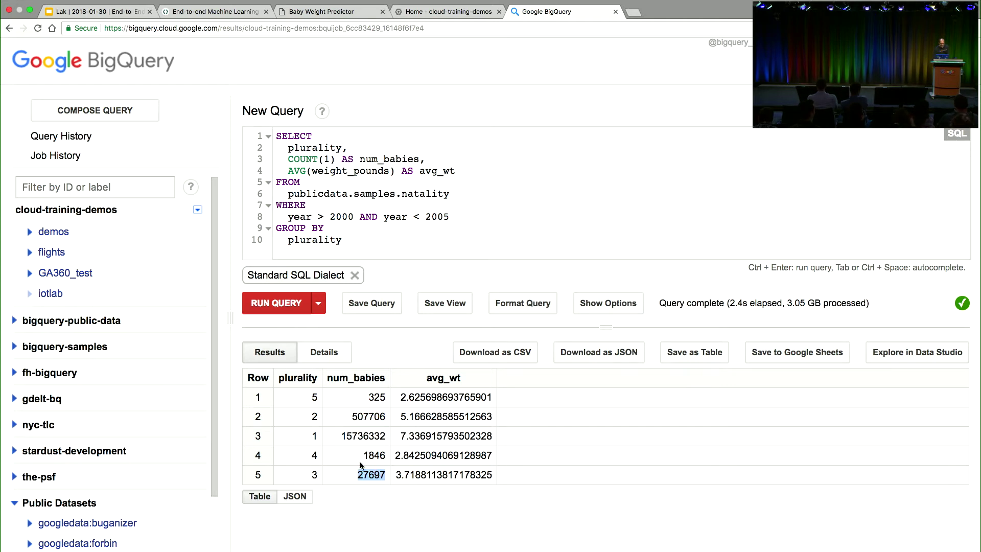
pyautogui.moveTo(365, 454); pyautogui.dragTo(390, 457)
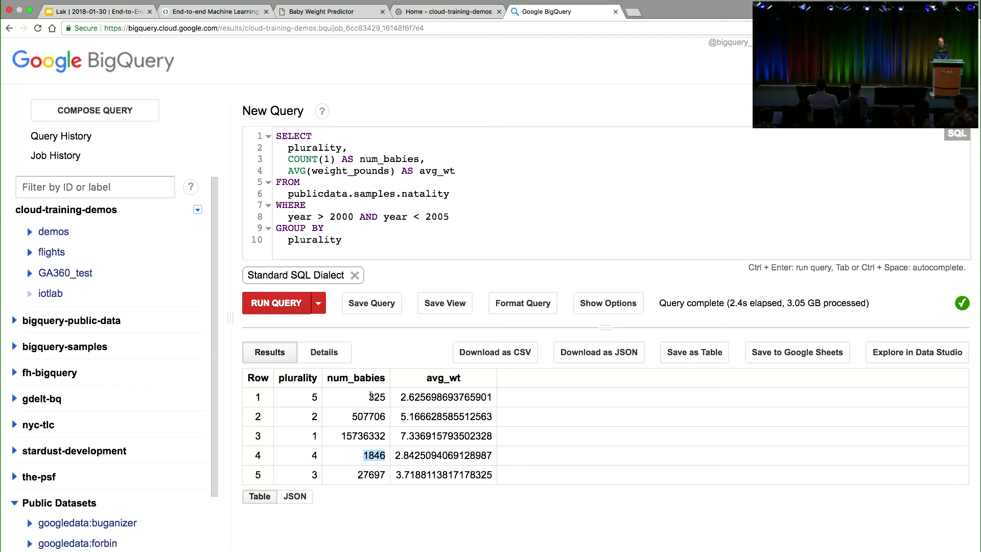
pyautogui.moveTo(369, 397); pyautogui.dragTo(390, 399)
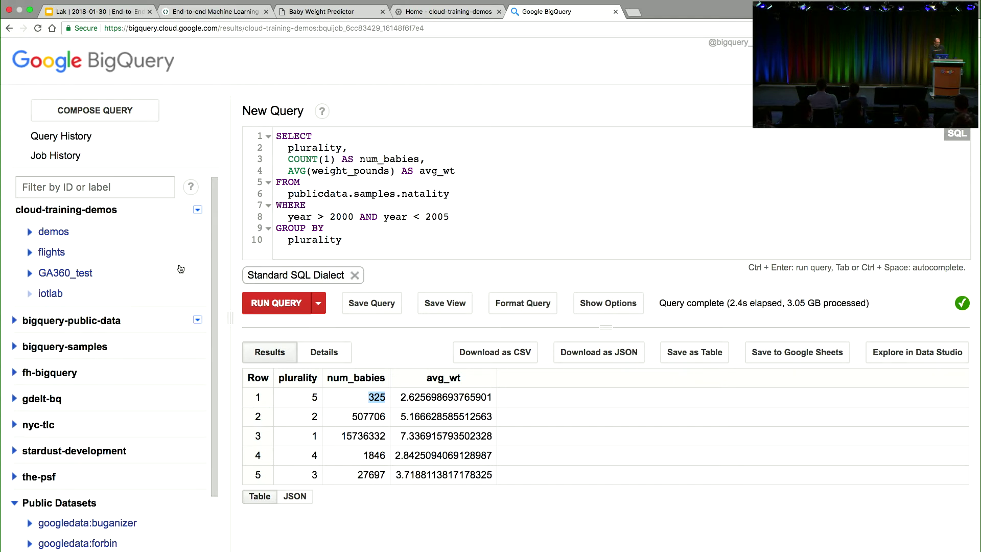
# - Collapse Public Datasets and display the project publicdata in the navigation panel
pyautogui.scroll(-3, 138, 365)
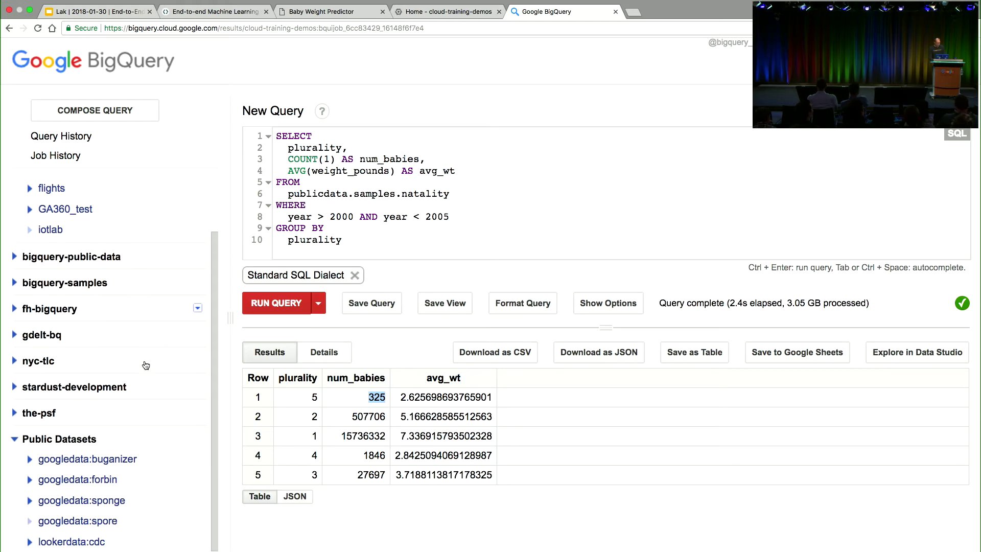
pyautogui.click(23, 443)
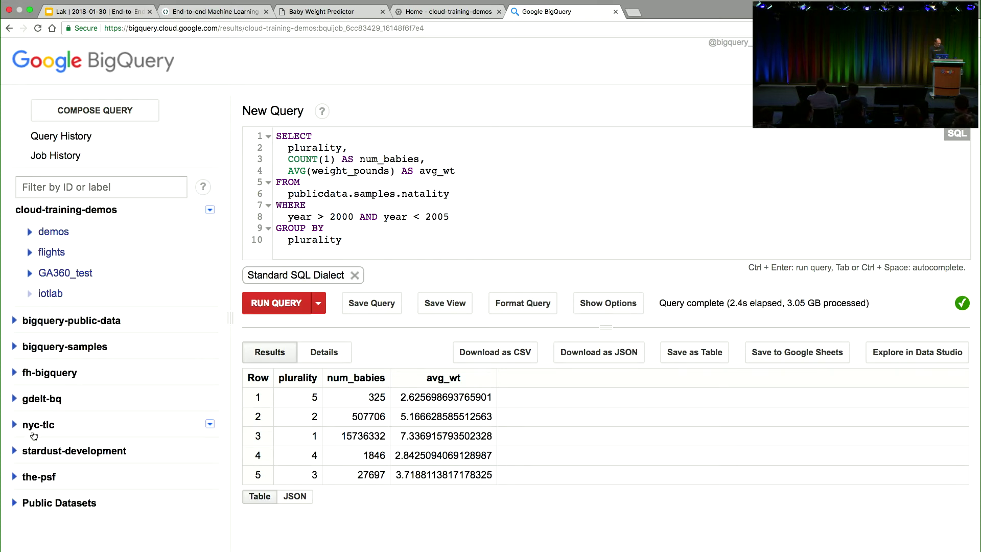
pyautogui.moveTo(202, 233)
pyautogui.click(209, 210)
pyautogui.moveTo(349, 248)
pyautogui.scroll(-20, 579, 412)
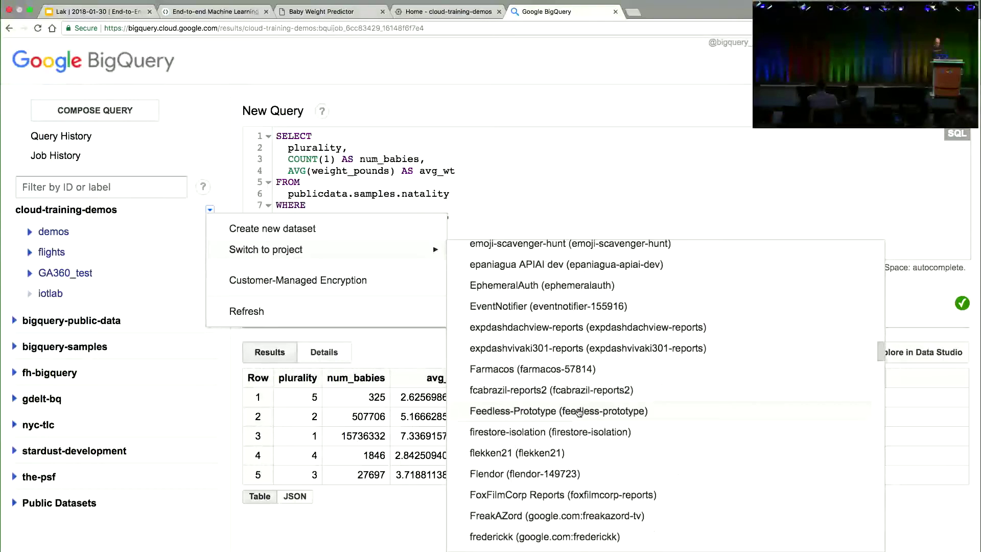
pyautogui.scroll(-10, 578, 413)
pyautogui.moveTo(879, 387); pyautogui.dragTo(880, 537)
pyautogui.click(601, 521)
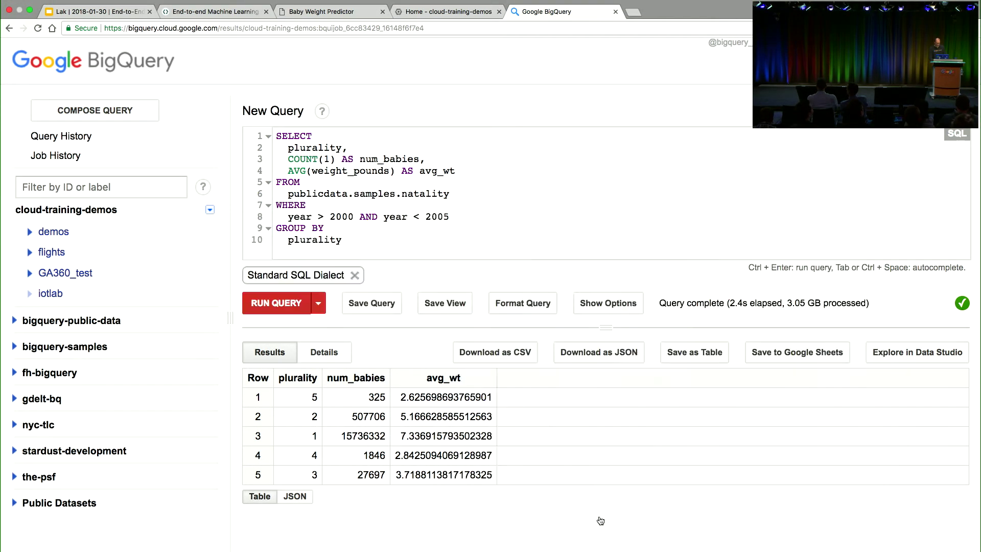
pyautogui.write('puli')
pyautogui.write('icdata')
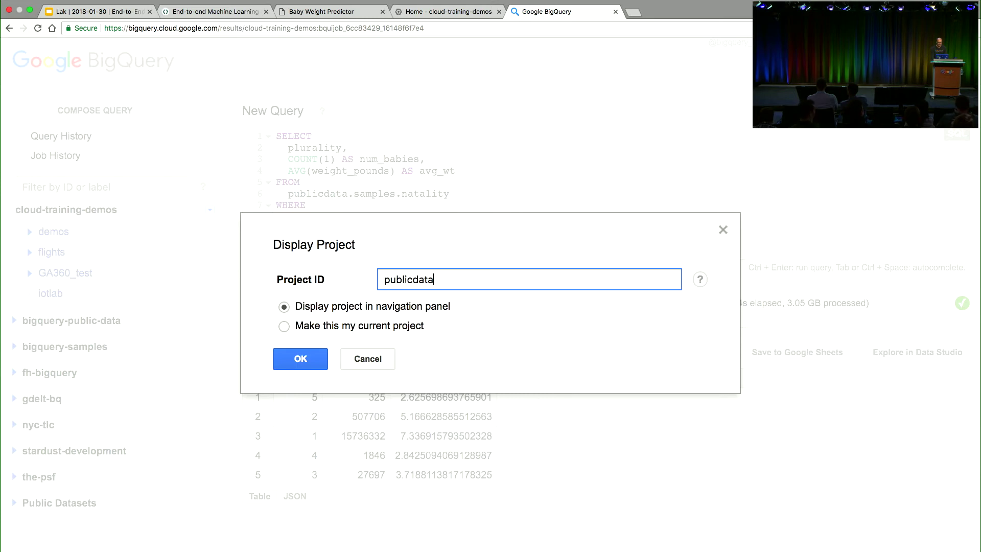
pyautogui.click(299, 366)
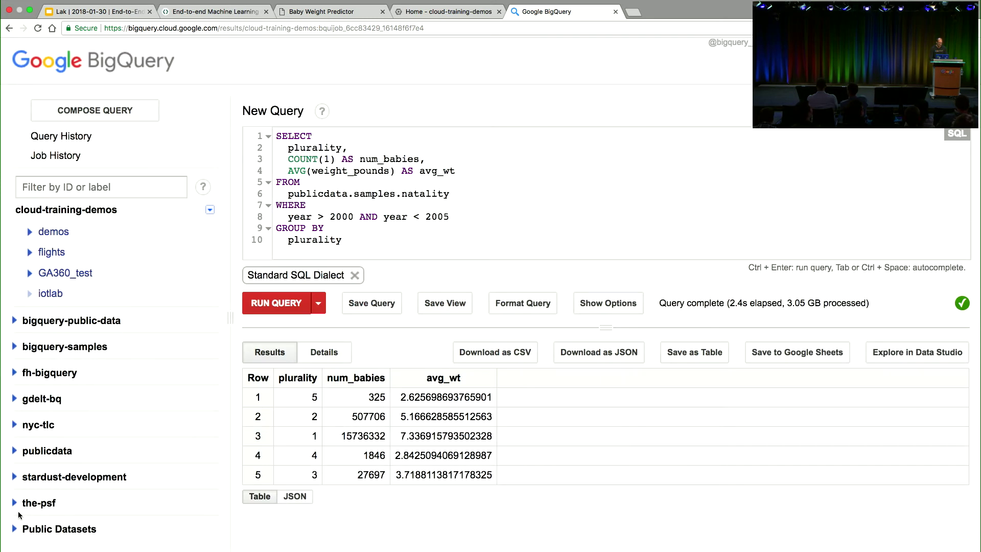
# - Expand the samples dataset of the publicdata project and open its natality table
pyautogui.click(14, 451)
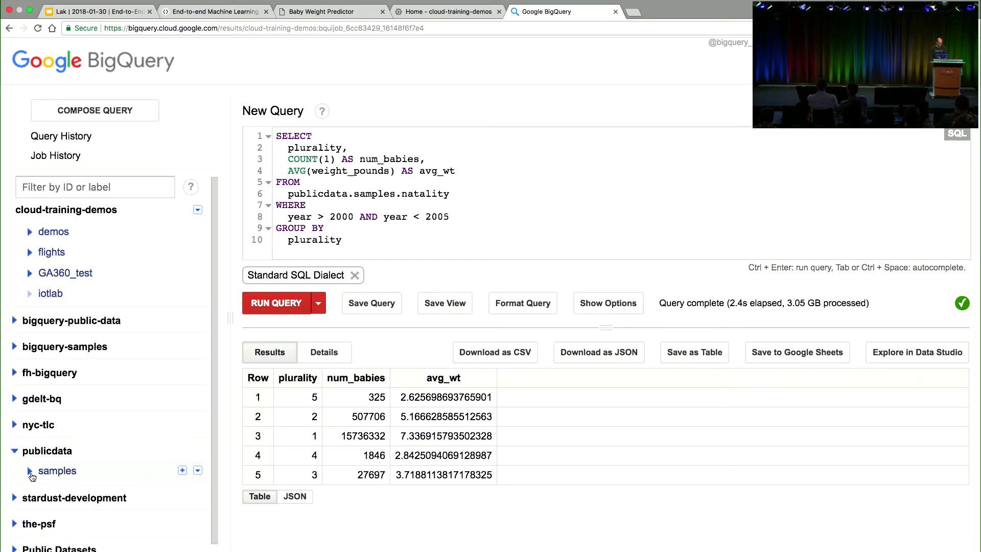
pyautogui.click(29, 473)
pyautogui.scroll(-3, 51, 434)
pyautogui.click(54, 404)
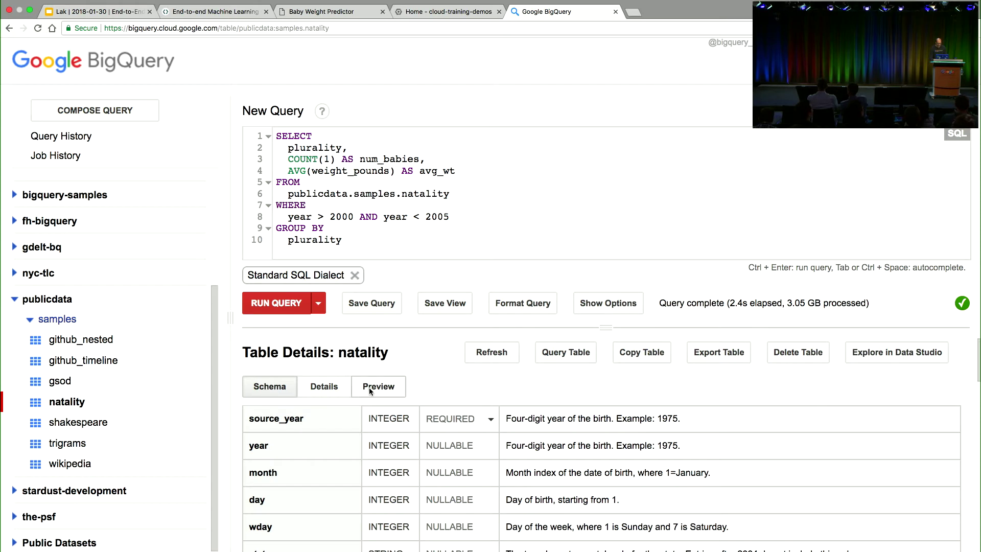
# - View the natality table's details and highlight its number of rows
pyautogui.click(324, 386)
pyautogui.scroll(-3, 412, 399)
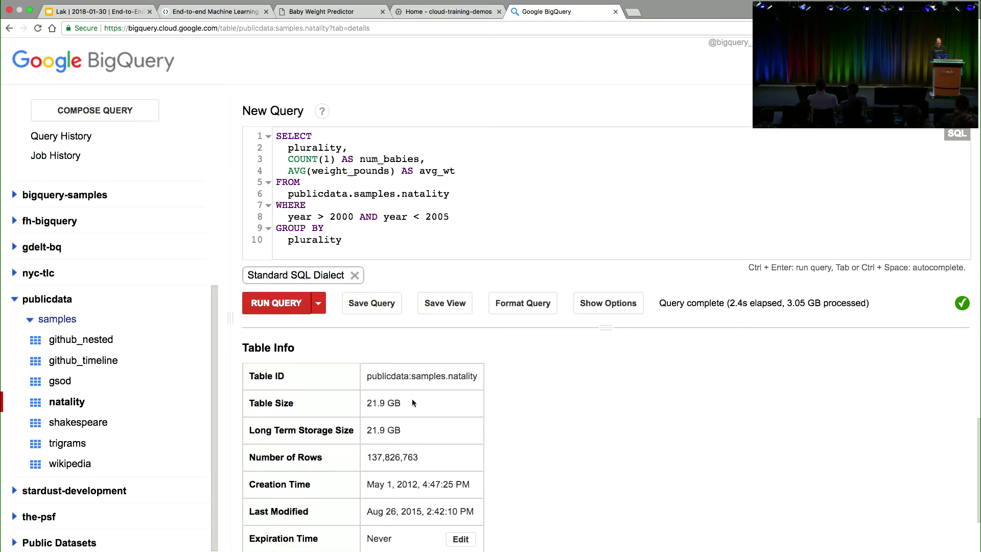
pyautogui.doubleClick(380, 442)
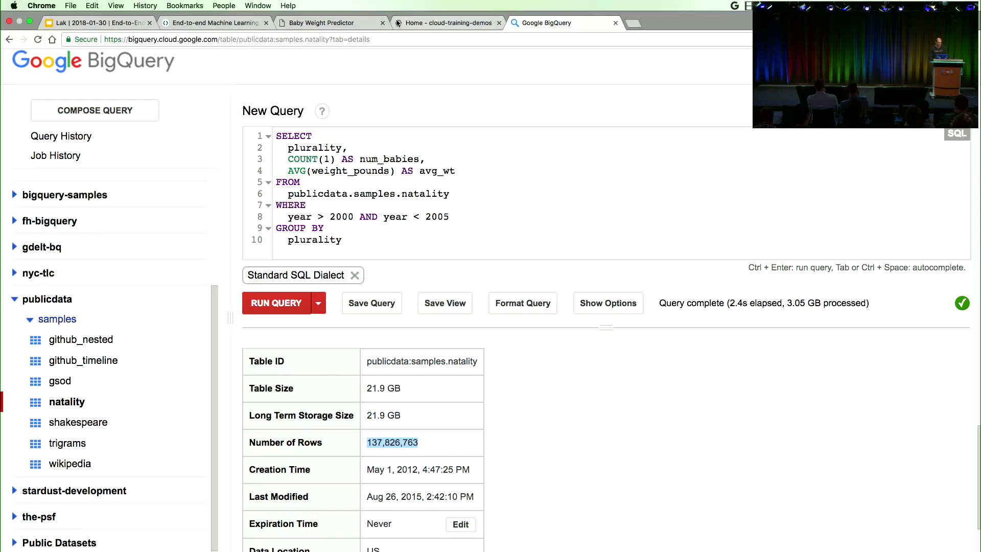
# - Return to the codelab and select the whole Step 4 code block under Draw graphs in Cloud Datalab
pyautogui.click(437, 22)
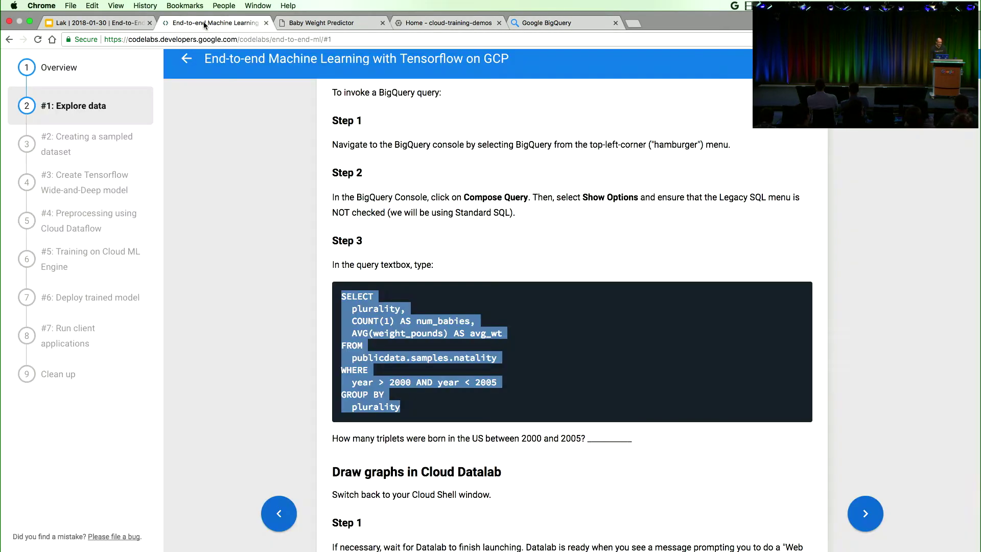
pyautogui.click(217, 23)
pyautogui.scroll(-5, 298, 293)
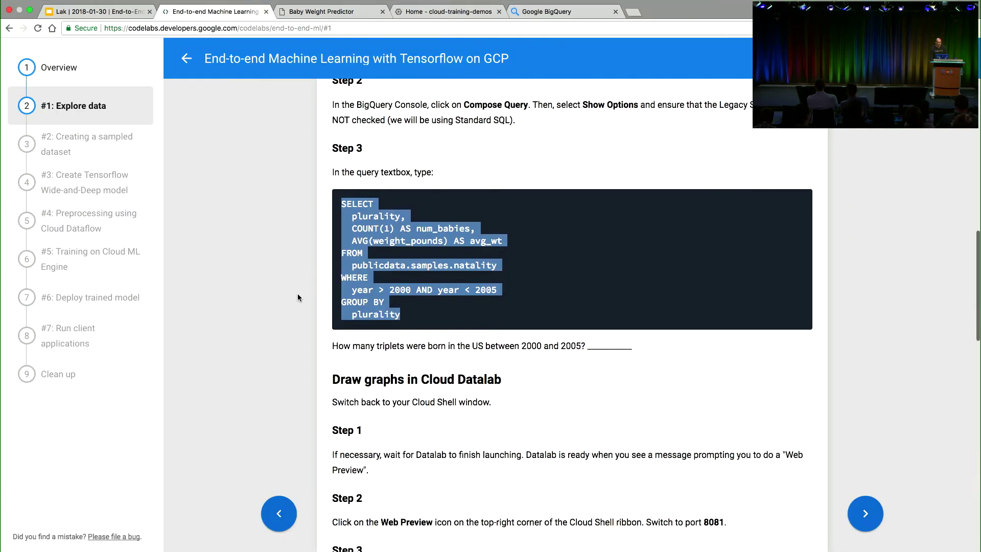
pyautogui.scroll(-4, 365, 296)
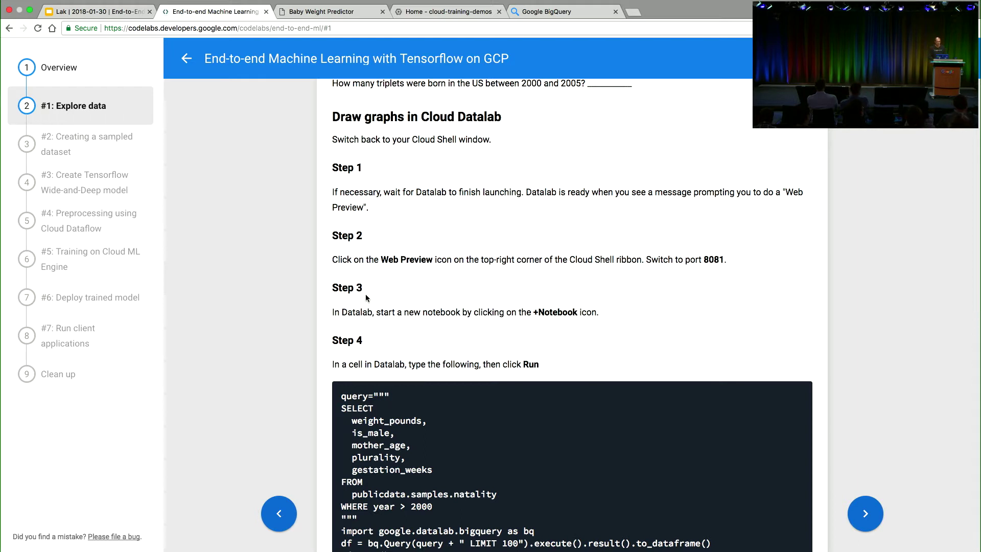
pyautogui.scroll(-3, 368, 299)
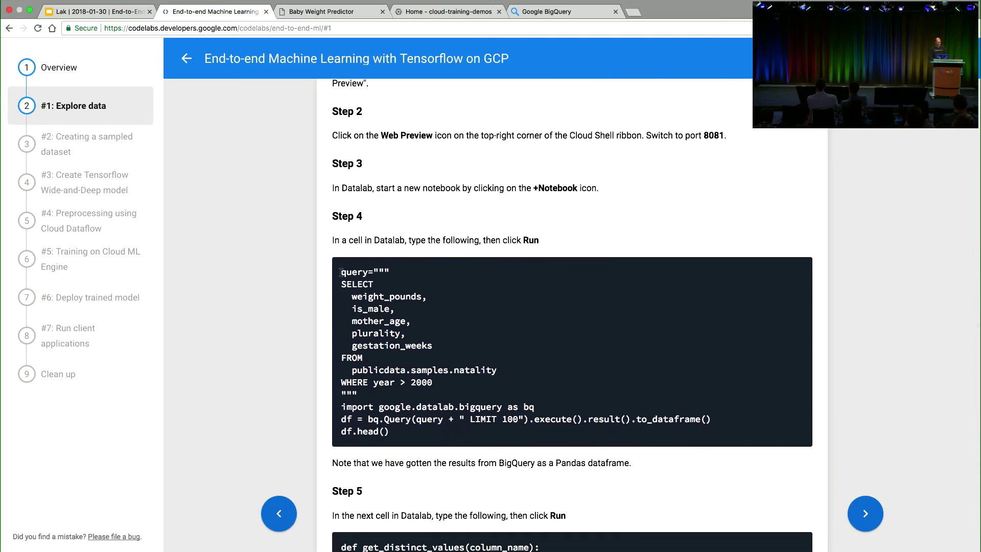
pyautogui.moveTo(341, 272); pyautogui.dragTo(430, 440)
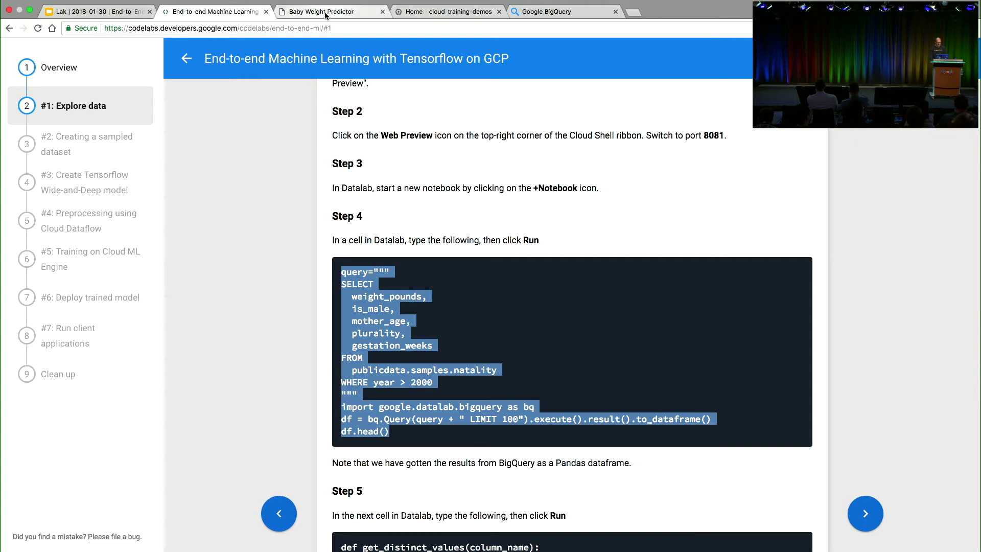
# - Switch to Cloud Shell in the Cloud Console and answer y to keep using datalab-network for the babyweight instance
pyautogui.click(431, 15)
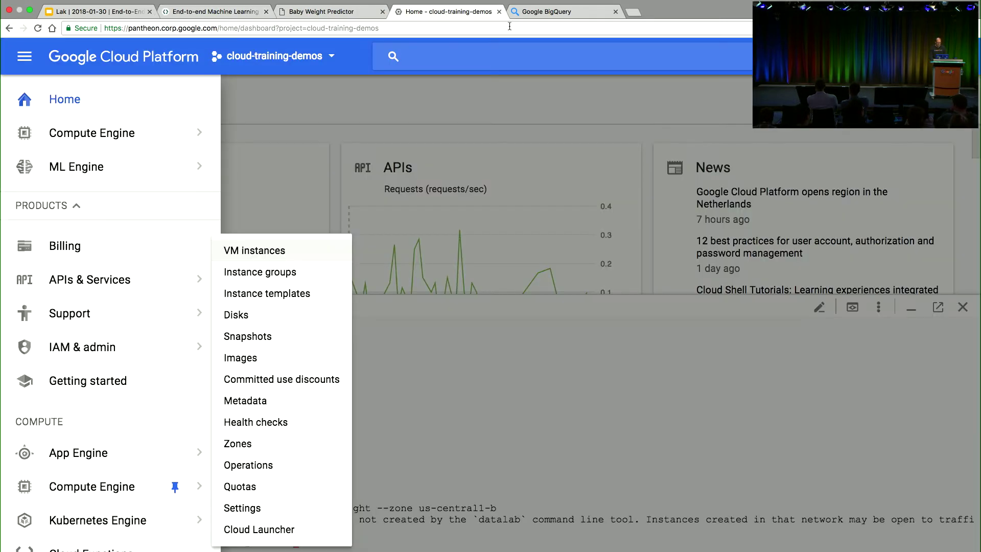
pyautogui.click(314, 12)
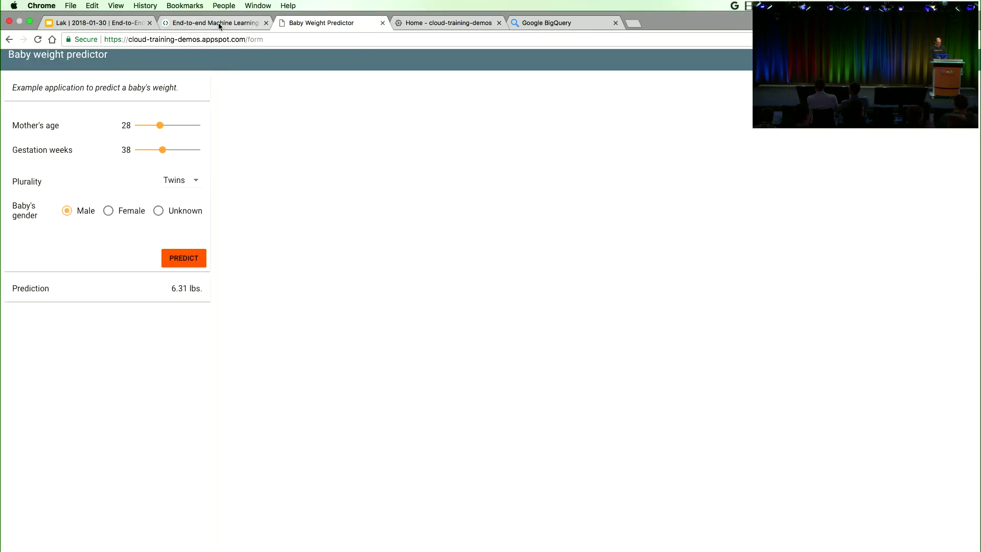
pyautogui.click(424, 21)
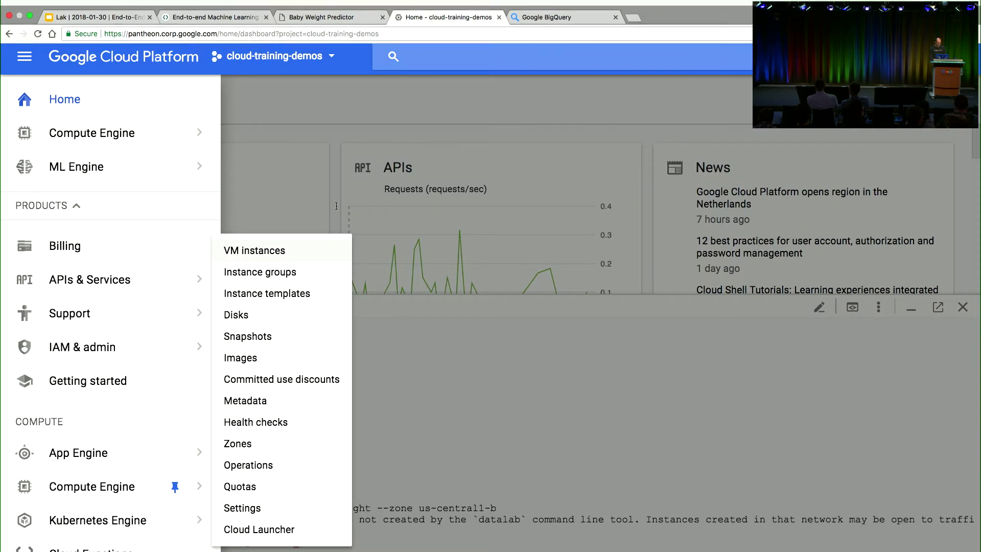
pyautogui.click(428, 380)
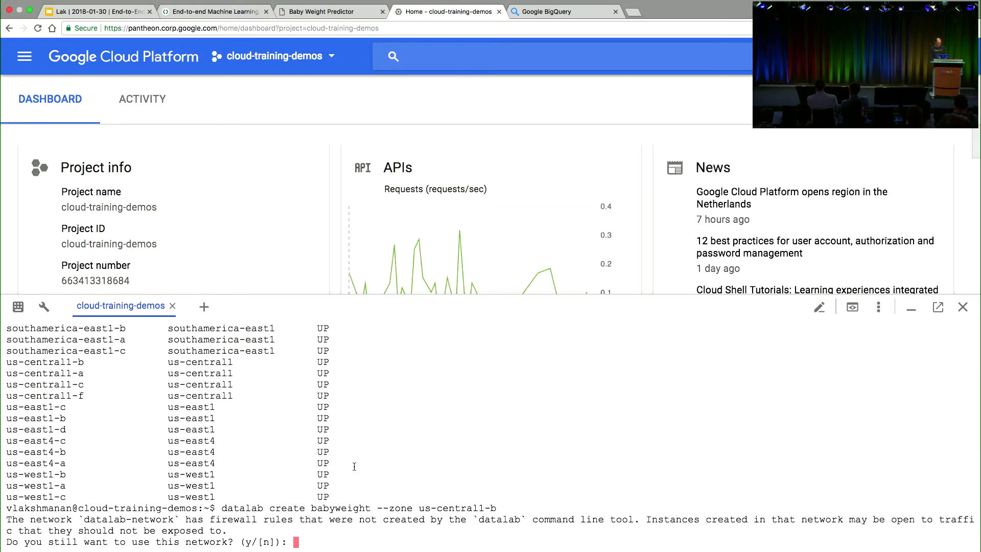
pyautogui.write('y')
pyautogui.press('Return')
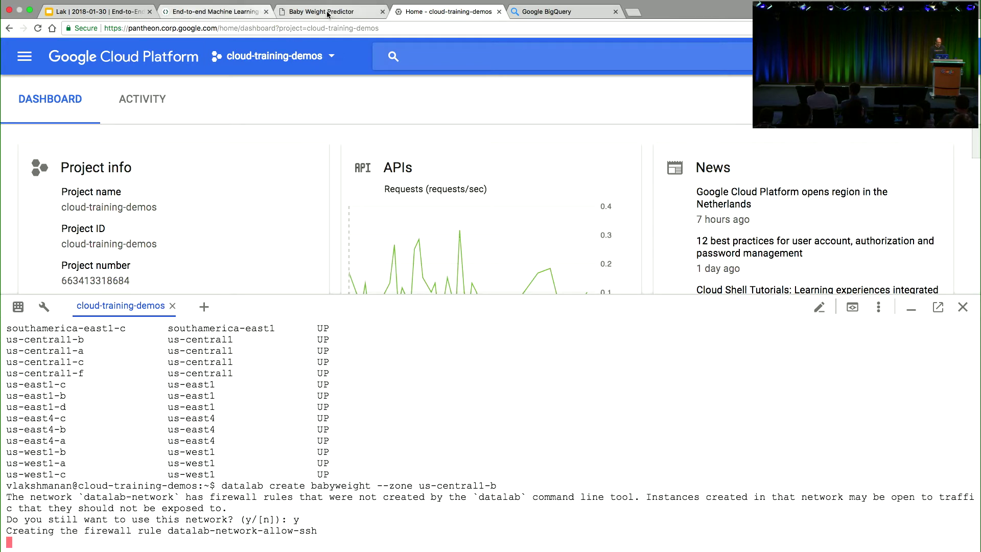
# - Back in BigQuery, replace plurality with is_male in the query's SELECT and GROUP BY clauses and run it
pyautogui.click(542, 13)
pyautogui.click(354, 236)
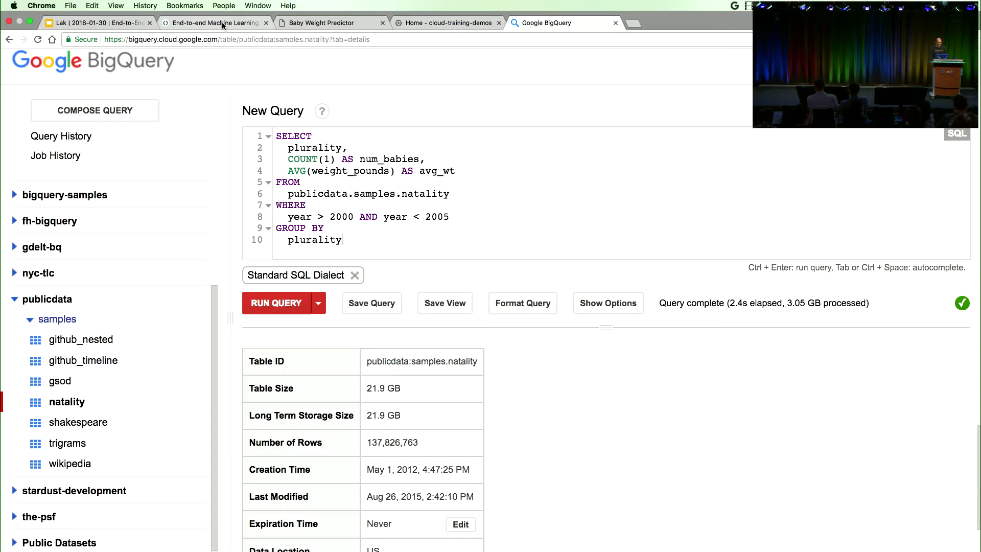
pyautogui.moveTo(278, 134); pyautogui.dragTo(410, 265)
pyautogui.click(372, 239)
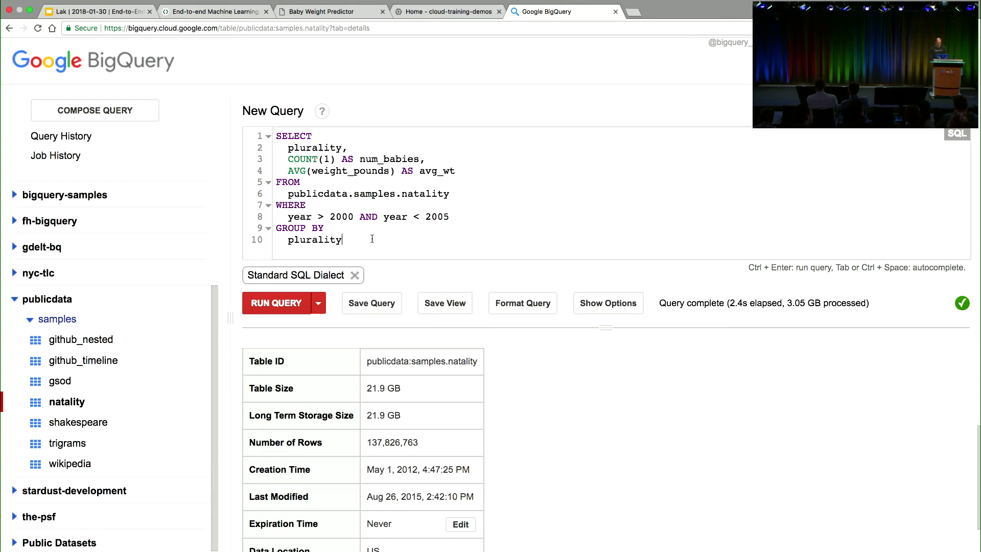
pyautogui.doubleClick(307, 148)
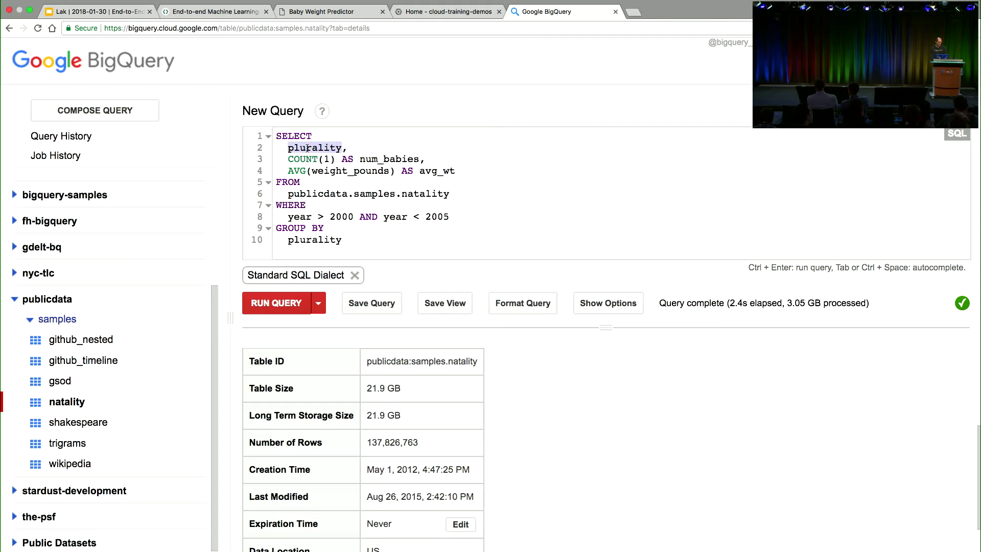
pyautogui.write('is')
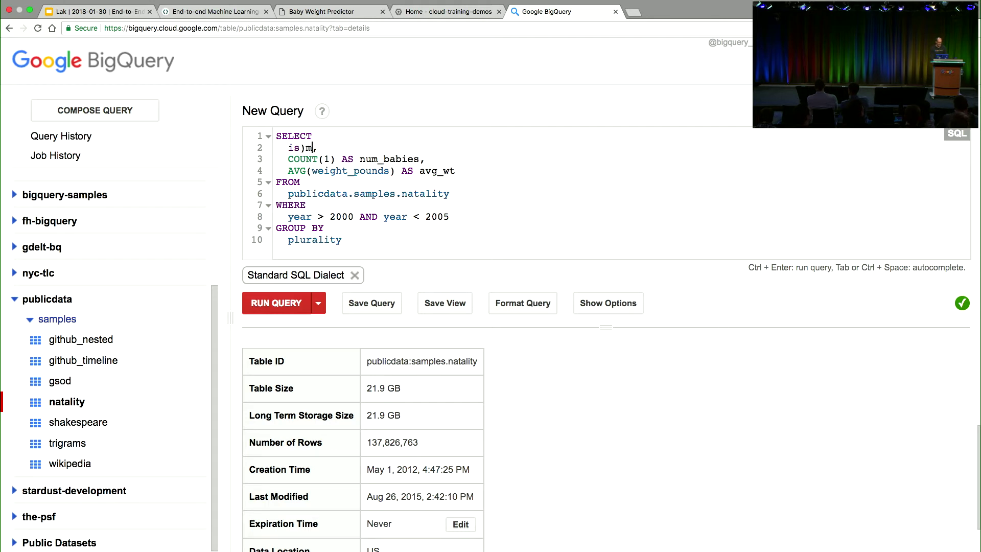
pyautogui.write('_male')
pyautogui.doubleClick(316, 243)
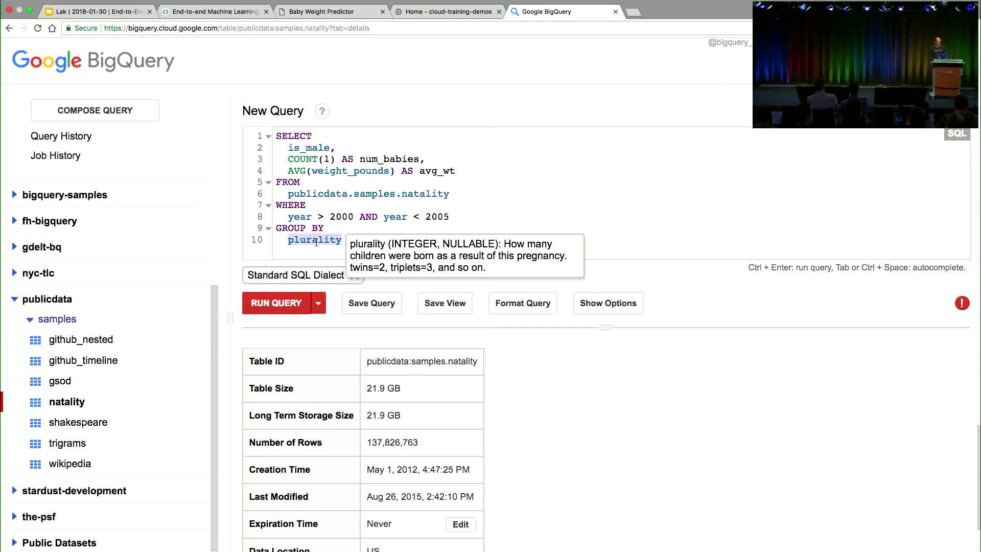
pyautogui.write('is_male')
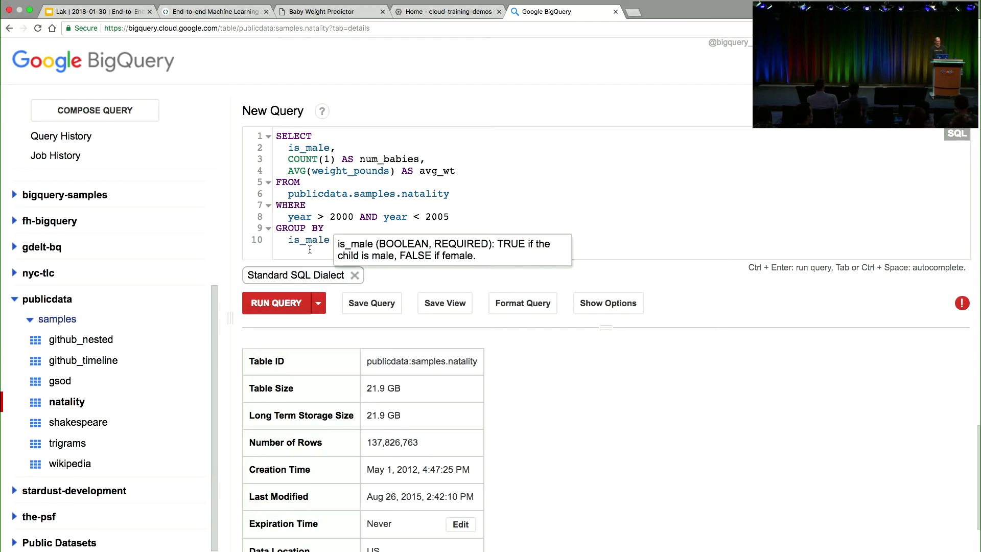
pyautogui.click(265, 304)
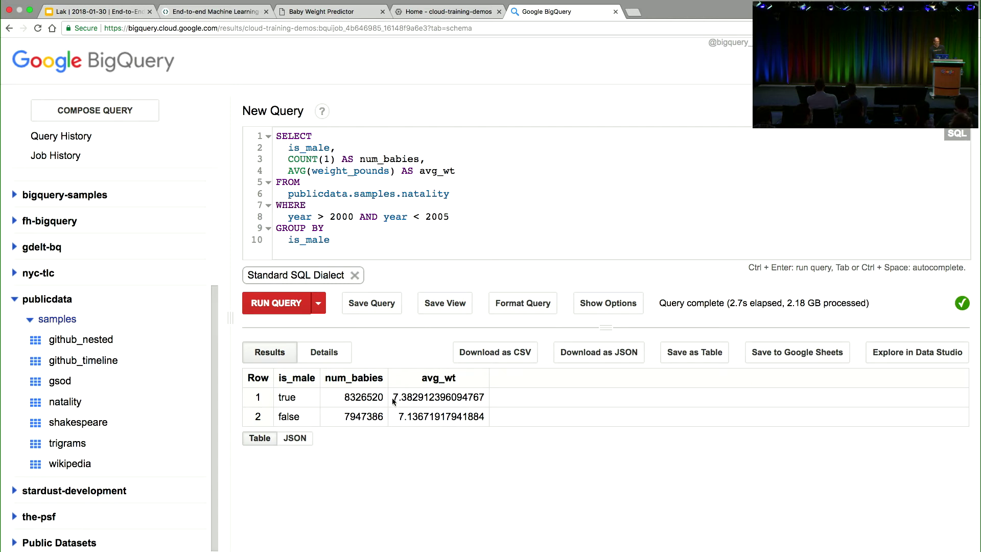
# - Highlight the avg_wt values for both is_male groups and part of the num_babies value for true
pyautogui.moveTo(394, 398); pyautogui.dragTo(416, 396)
pyautogui.moveTo(398, 416); pyautogui.dragTo(421, 417)
pyautogui.moveTo(362, 398); pyautogui.dragTo(350, 397)
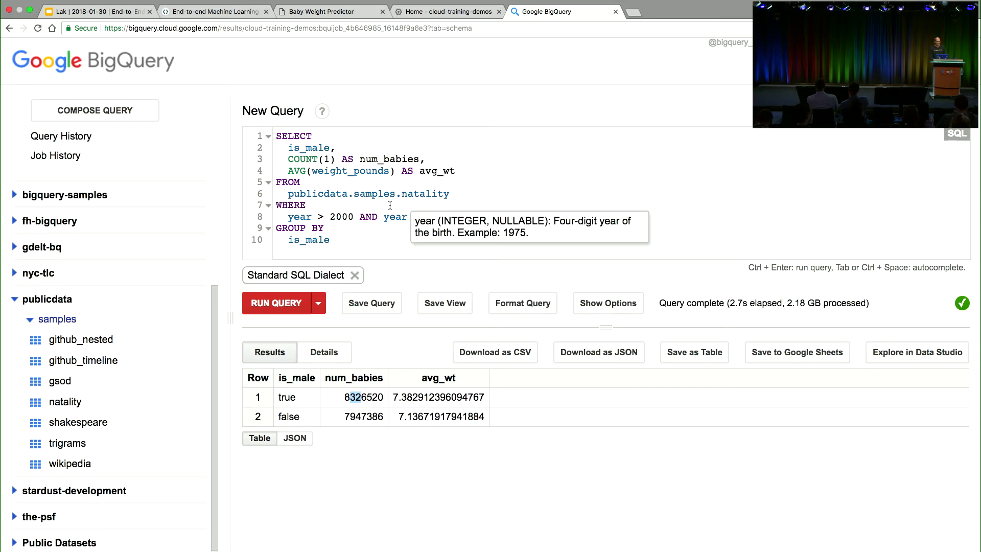
# - Check the Datalab creation progress in Cloud Shell and return to the codelab's Step 4 instructions
pyautogui.click(411, 12)
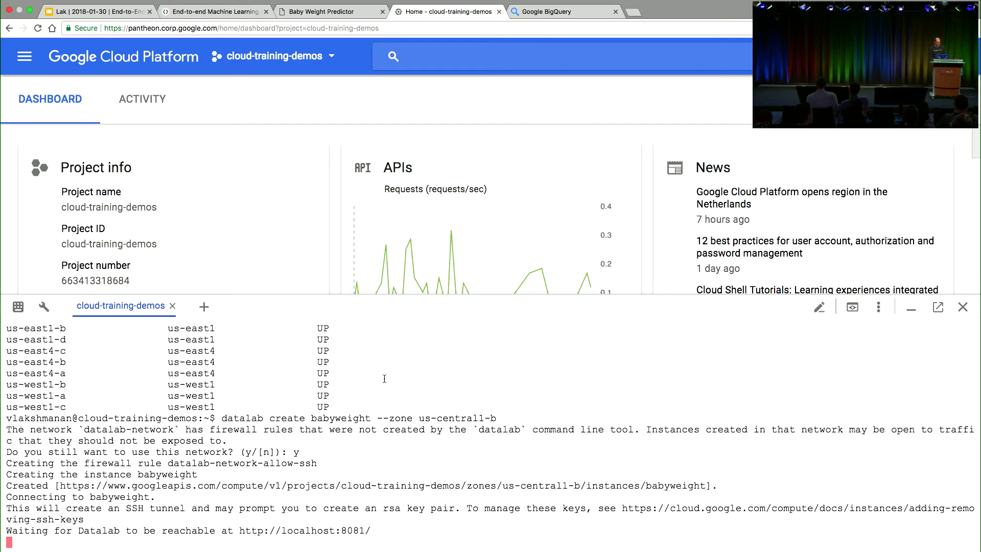
pyautogui.click(526, 22)
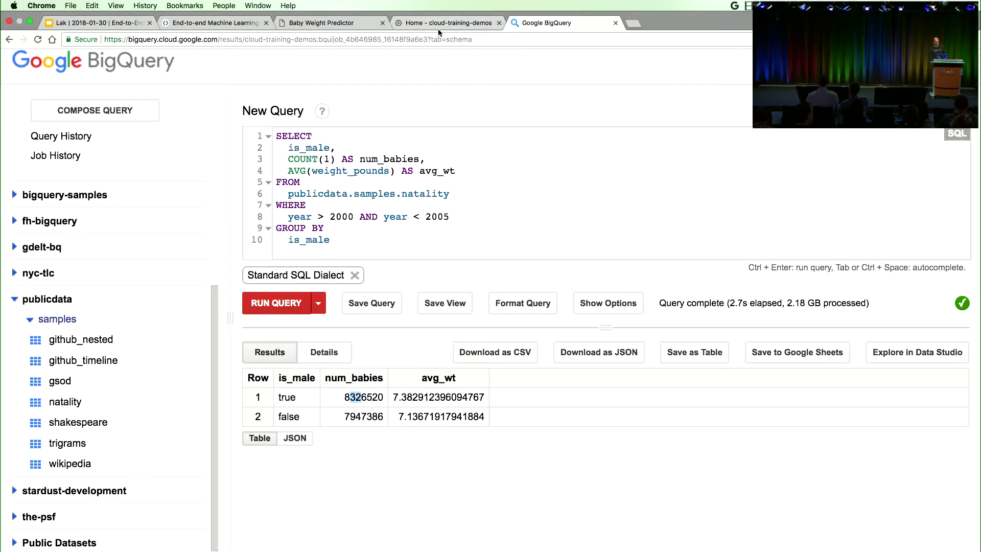
pyautogui.click(223, 24)
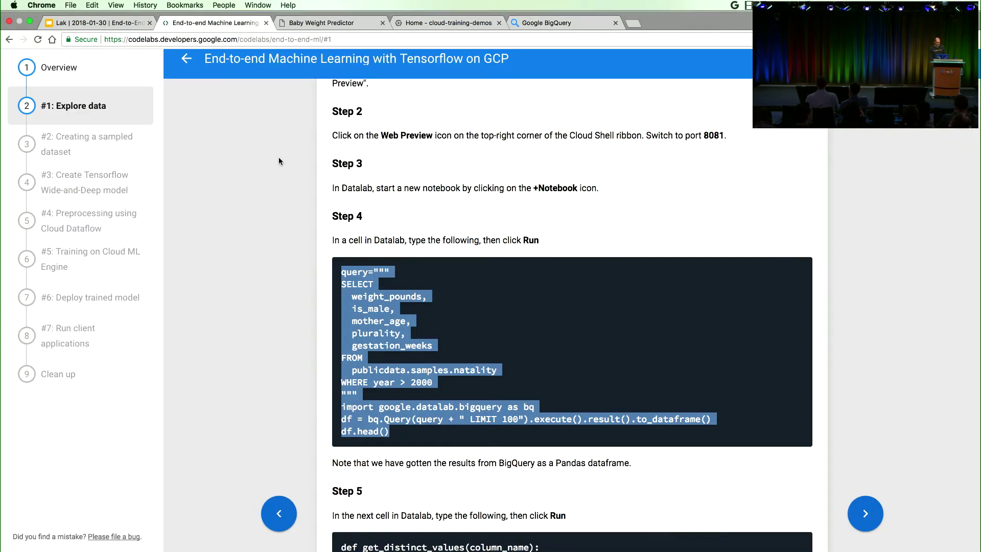
# - Read the codelab's Step 5 and Step 6 code through to the Summary and check the Datalab creation progress in Cloud Shell
pyautogui.scroll(-6, 278, 161)
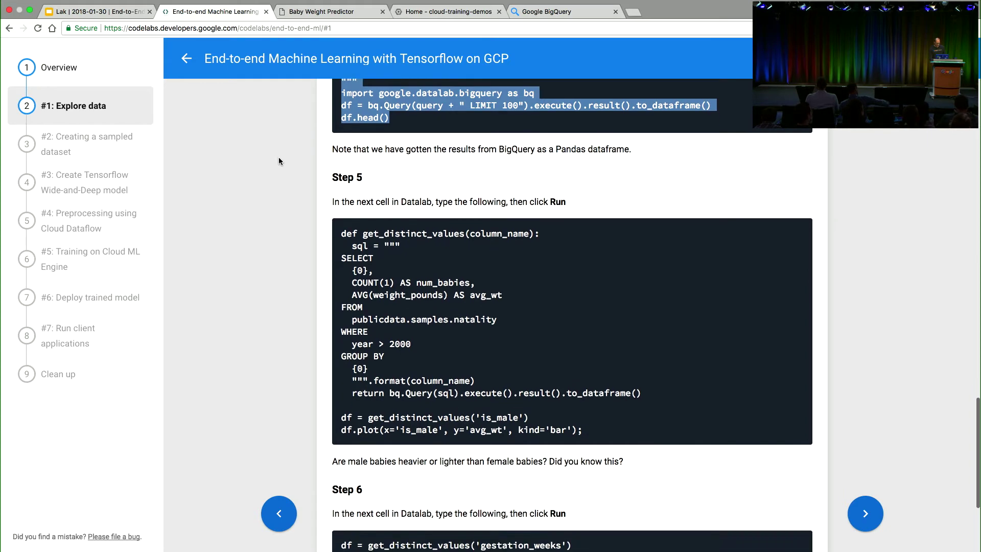
pyautogui.scroll(-3, 279, 159)
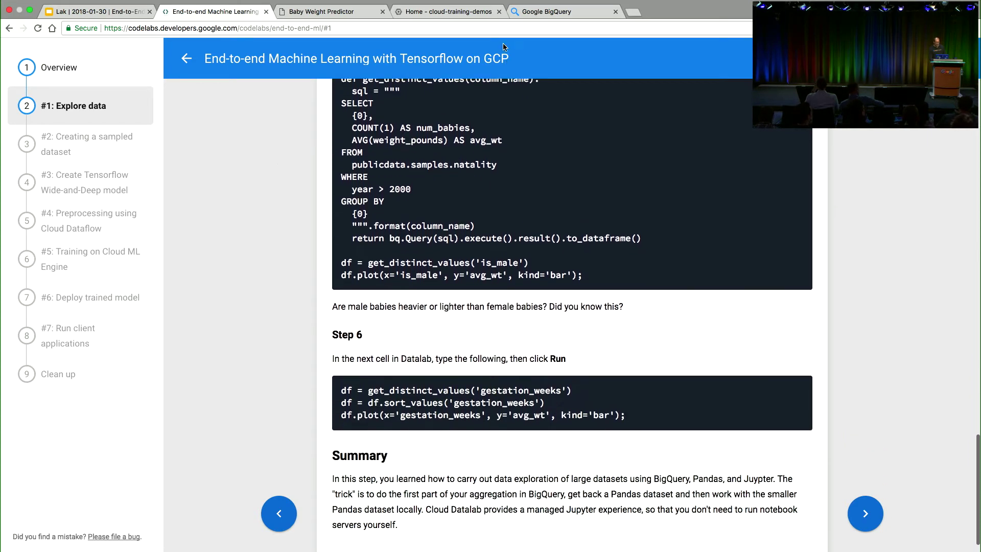
pyautogui.click(419, 22)
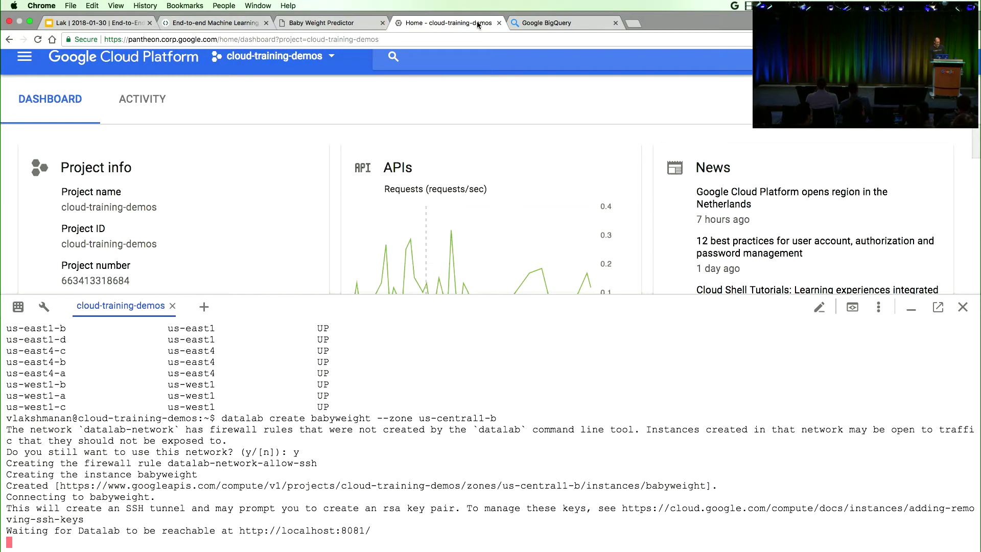
# - Switch to BigQuery and replace is_male with gestation_weeks in the query's SELECT and GROUP BY clauses
pyautogui.click(536, 26)
pyautogui.moveTo(313, 148)
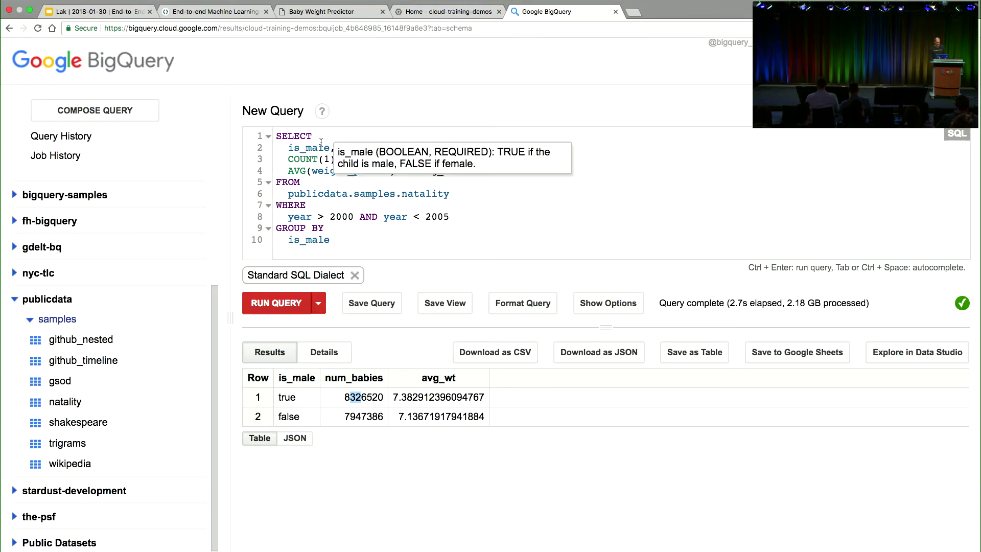
pyautogui.write('gestation_')
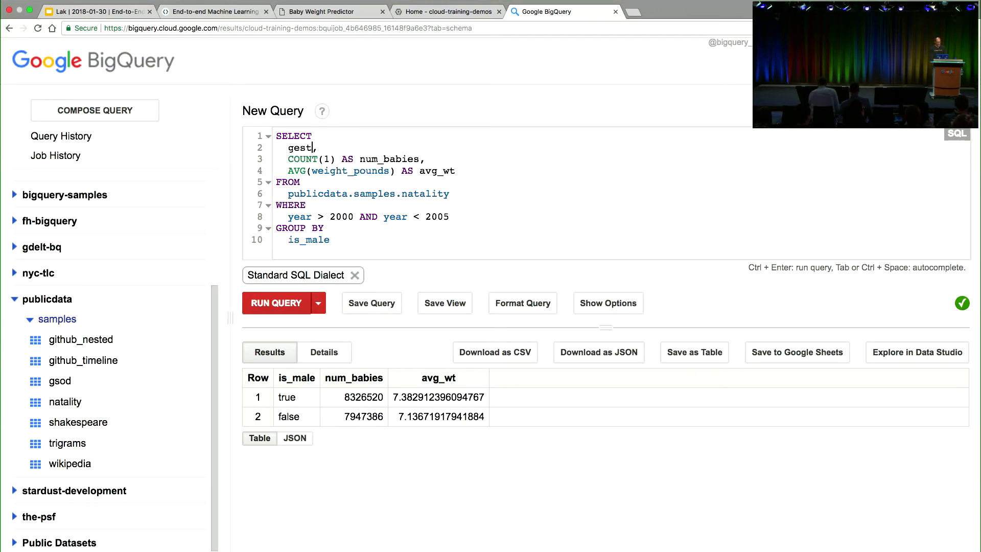
pyautogui.write('weeks')
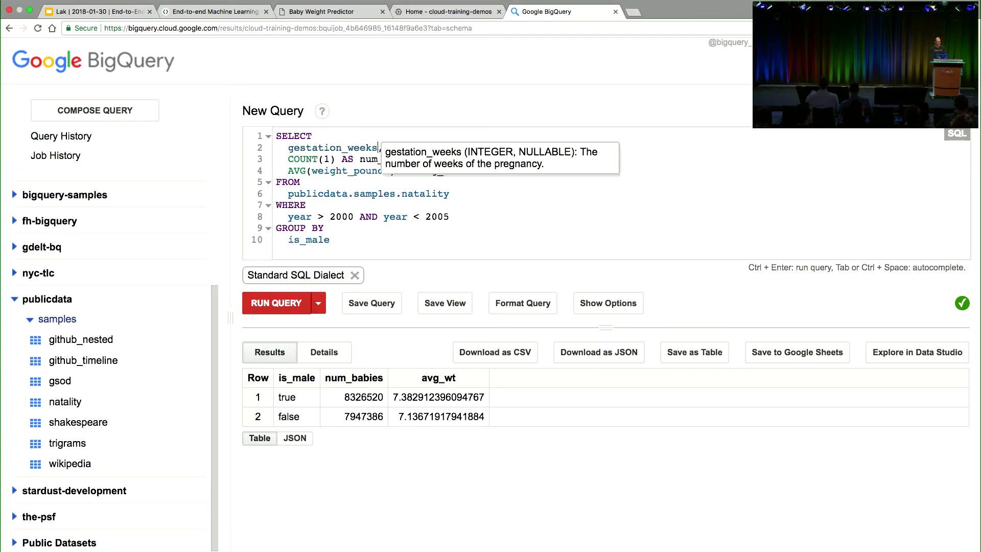
pyautogui.doubleClick(307, 240)
pyautogui.write('g')
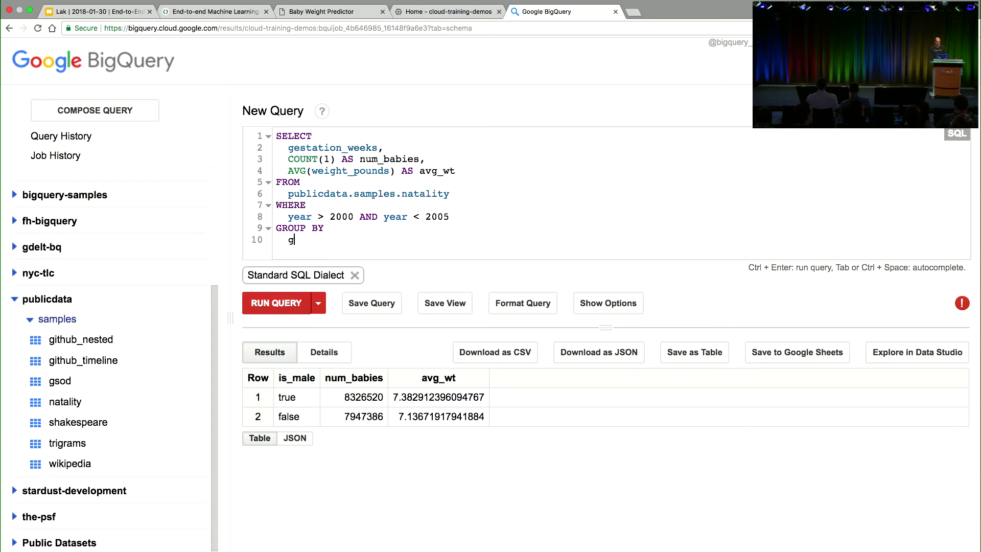
pyautogui.write('estation_weeks')
# - Add an ORDER BY gestation_weeks clause at the end of the query and run it
pyautogui.press('BackSpace')
pyautogui.write('ORDER BY')
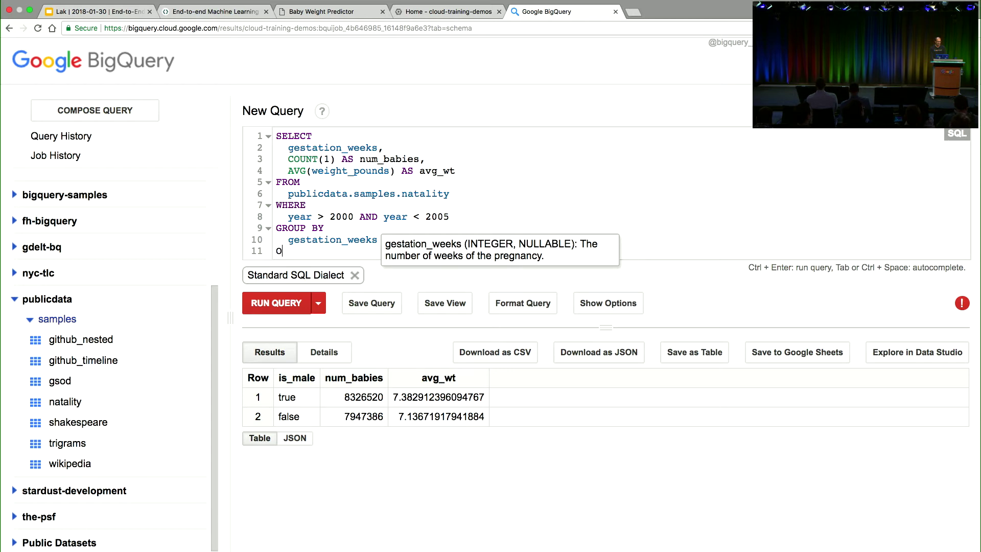
pyautogui.press('Return')
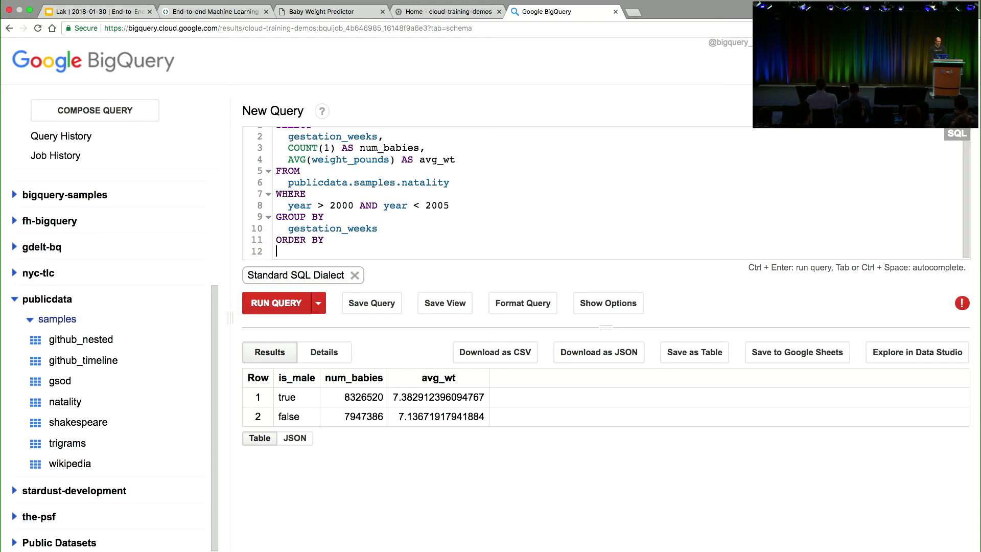
pyautogui.write('gestation_weeks')
pyautogui.click(255, 303)
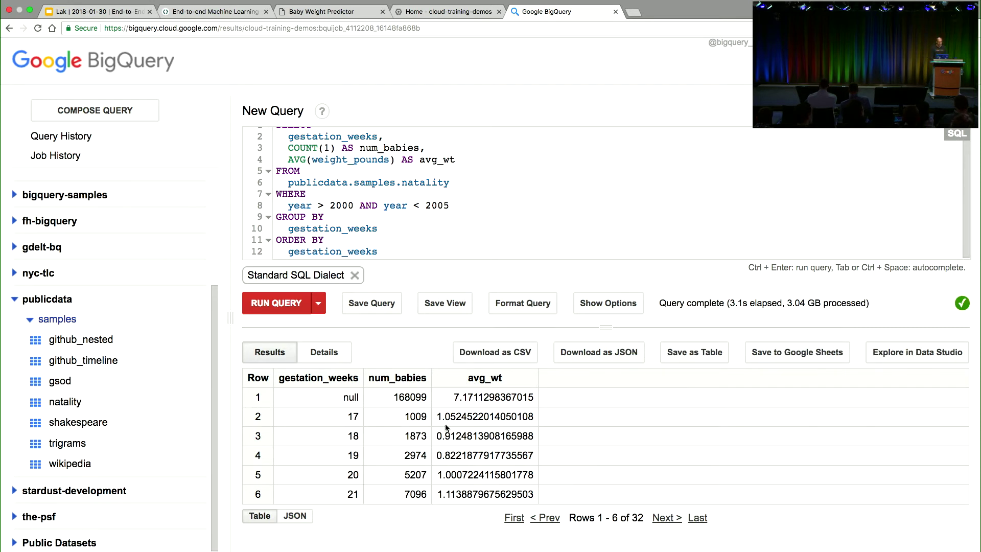
# - Page through the gestation_weeks results up to rows 19 - 24 to examine num_babies and avg_wt
pyautogui.click(661, 518)
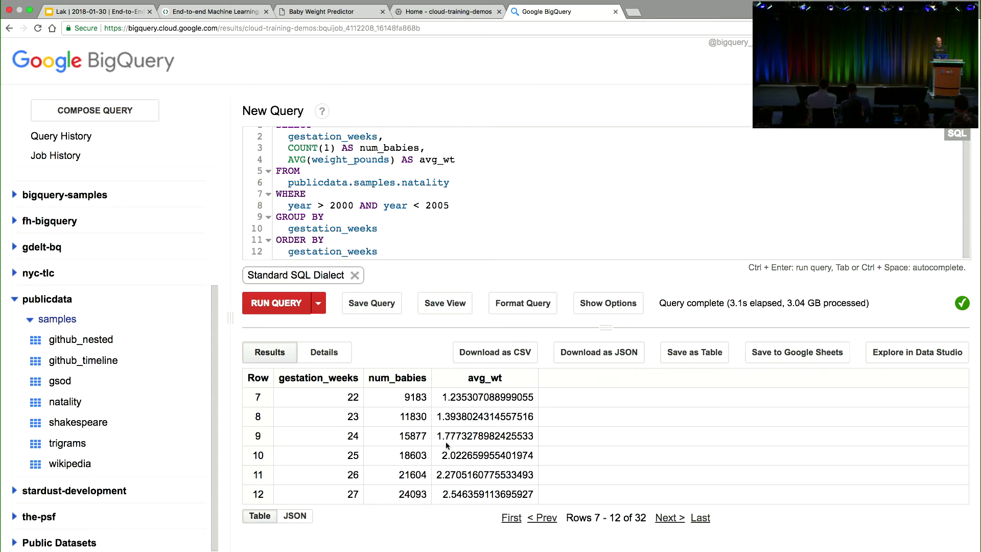
pyautogui.click(664, 517)
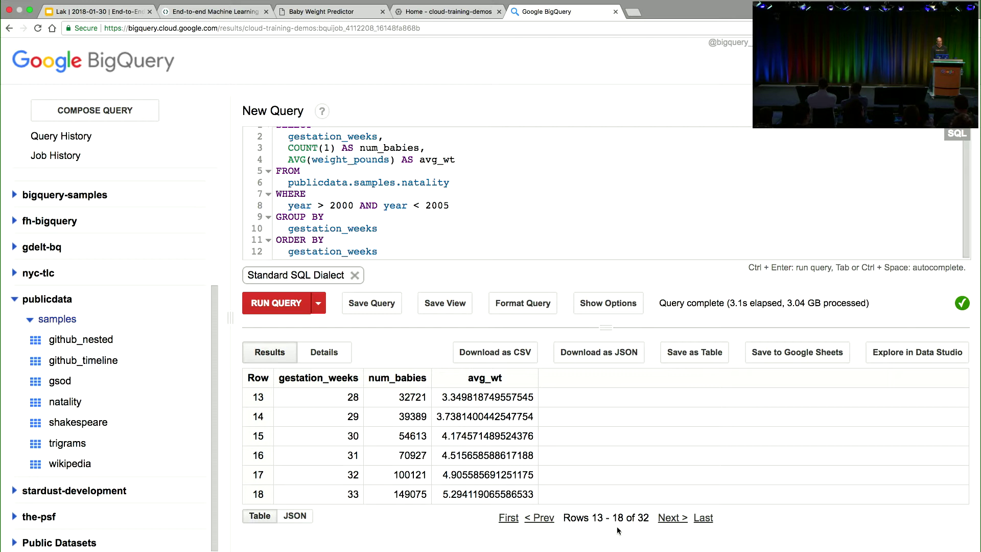
pyautogui.click(667, 518)
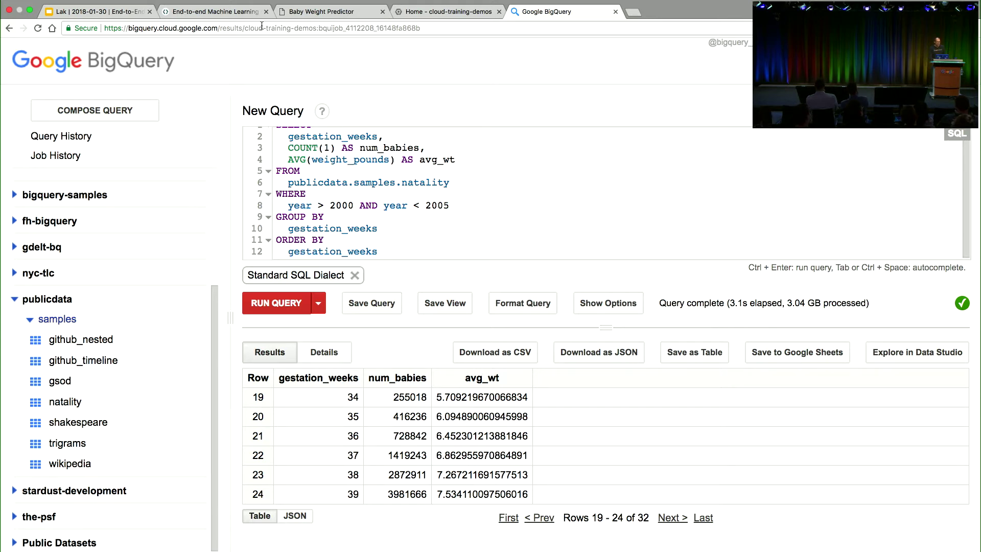
# - Check the Datalab connection progress in Cloud Shell twice, looking back at the BigQuery results in between
pyautogui.click(445, 11)
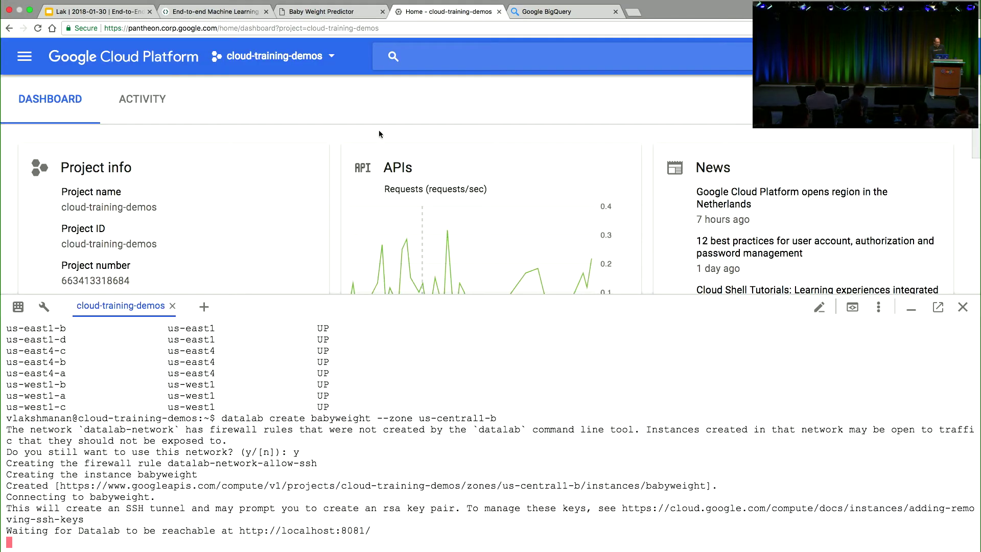
pyautogui.click(530, 13)
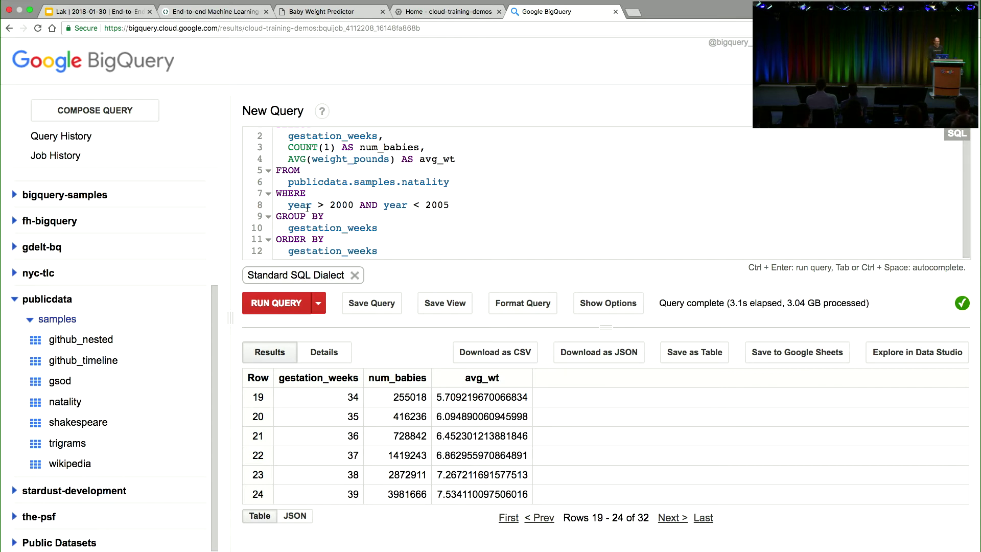
pyautogui.click(448, 24)
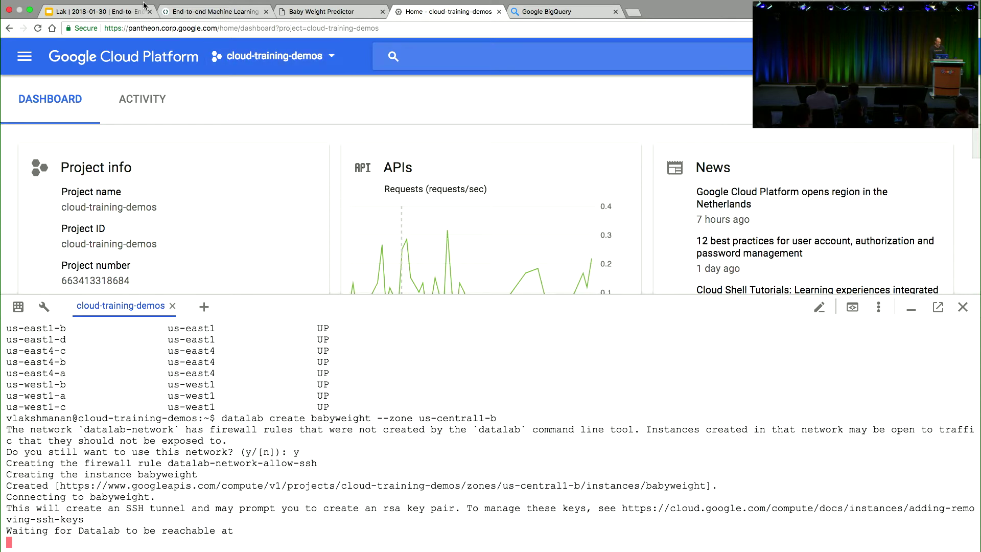
# - Switch to the Google Slides deck and present slide 27 with the is_male and plurality bar charts
pyautogui.click(99, 13)
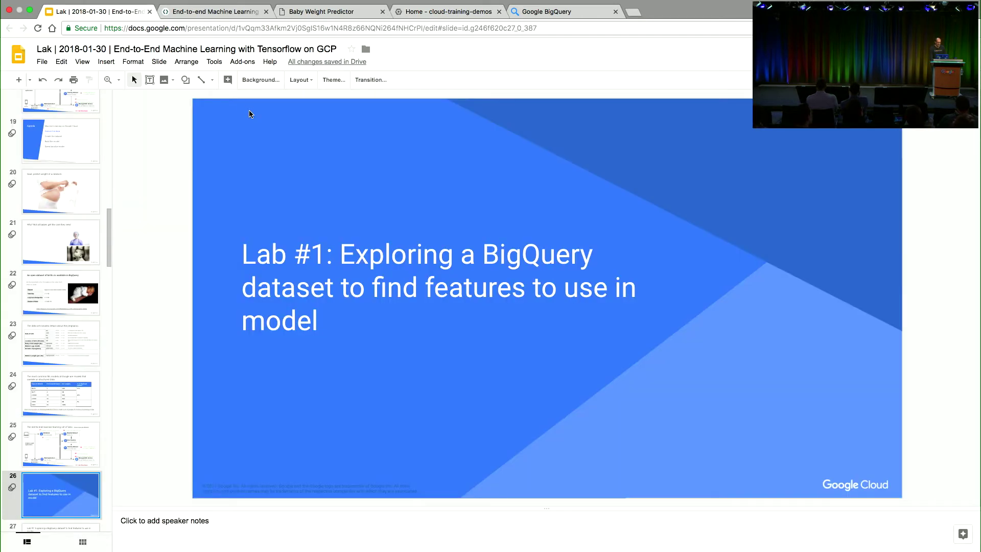
pyautogui.scroll(-3, 109, 244)
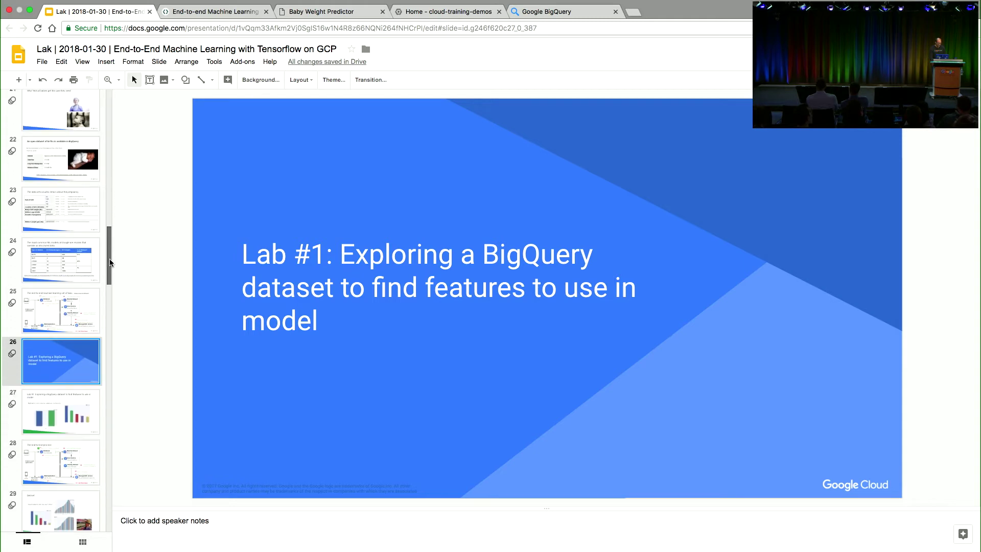
pyautogui.click(73, 413)
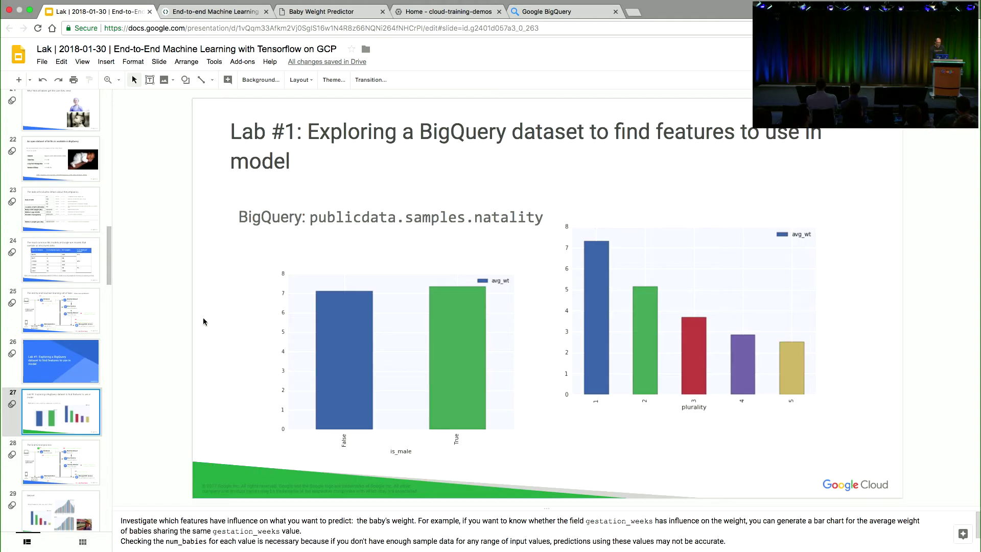
pyautogui.press('super+Return')
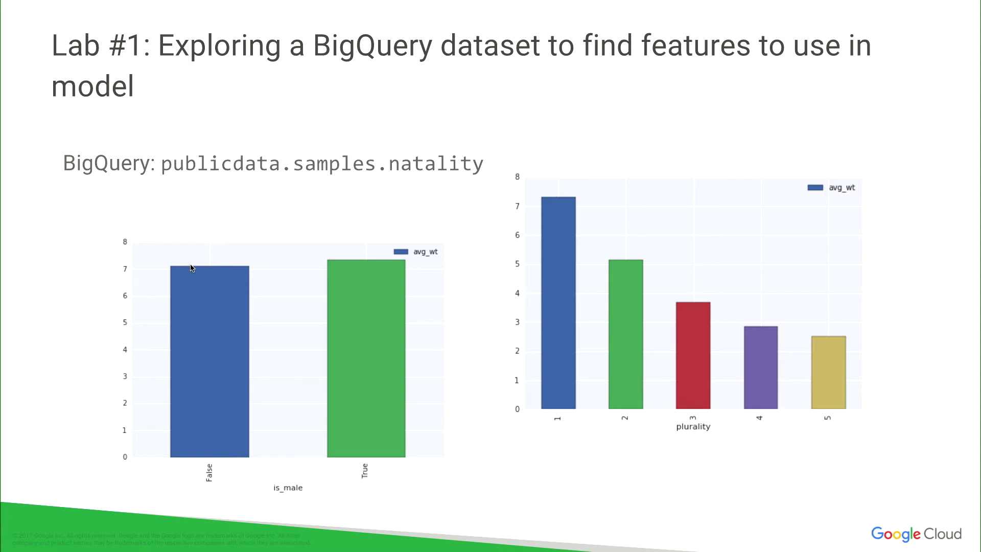
pyautogui.moveTo(396, 468)
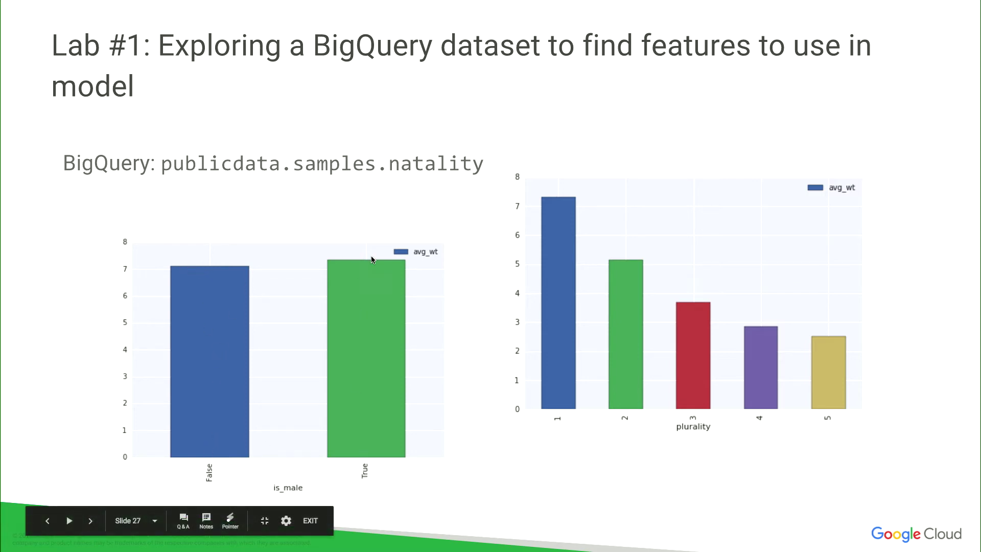